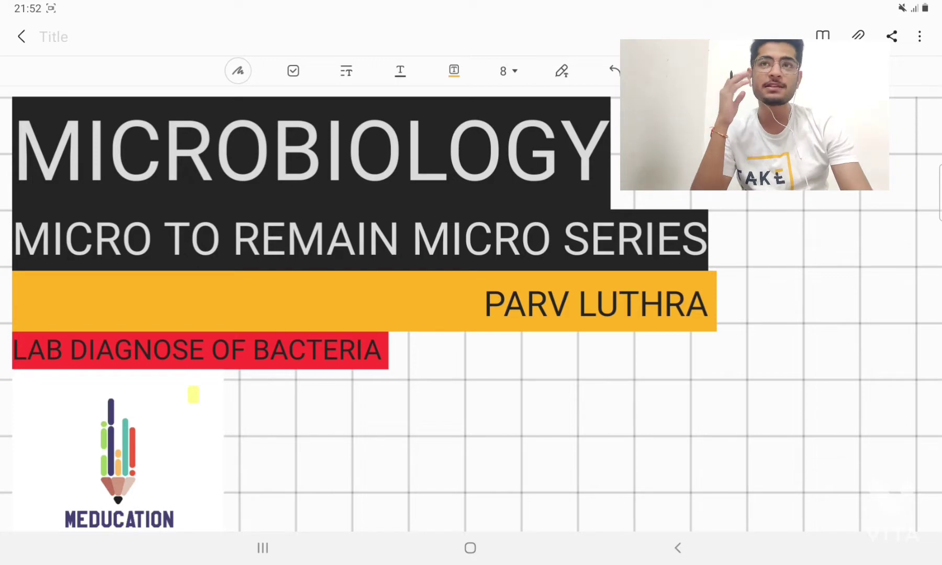
Step: Switch to a red pen and draw a red arrow below the LAB DIAGNOSE OF BACTERIA banner
{"action": "left_click", "coordinate": [237, 71]}
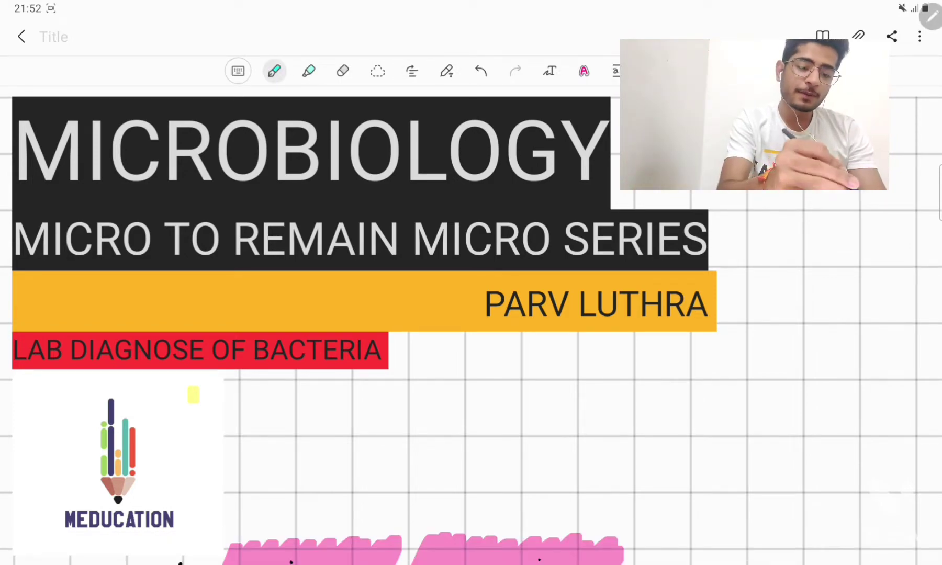
{"action": "left_click", "coordinate": [274, 71]}
{"action": "left_click", "coordinate": [214, 283]}
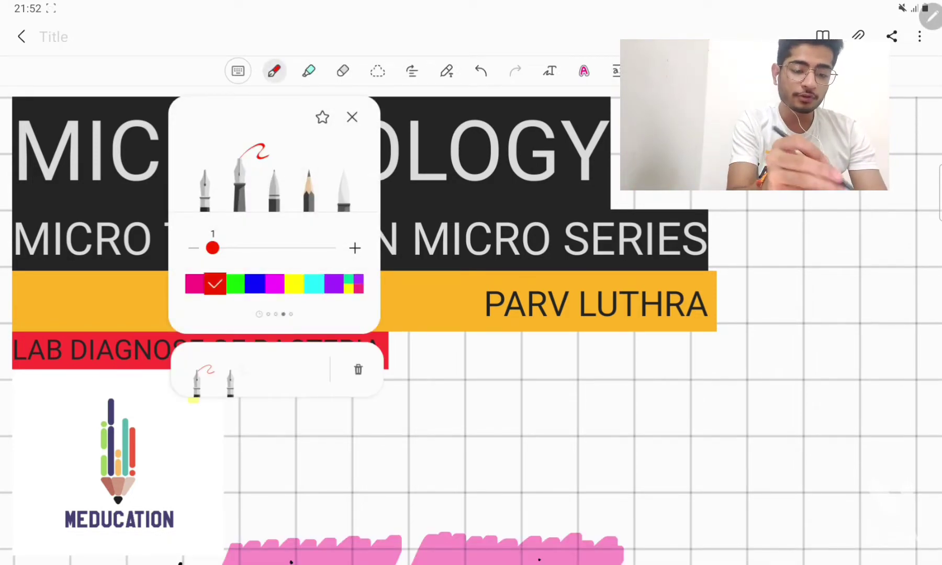
{"action": "left_click", "coordinate": [351, 117]}
{"action": "mouse_move", "coordinate": [400, 364]}
{"action": "left_mouse_down"}
{"action": "mouse_move", "coordinate": [418, 356]}
{"action": "mouse_move", "coordinate": [418, 402]}
{"action": "left_mouse_up"}
{"action": "mouse_move", "coordinate": [404, 391]}
{"action": "left_mouse_down"}
{"action": "mouse_move", "coordinate": [447, 441]}
{"action": "mouse_move", "coordinate": [470, 404]}
{"action": "mouse_move", "coordinate": [469, 421]}
{"action": "left_mouse_up"}
Step: Handwrite GENERAL in red beside the arrow
{"action": "mouse_move", "coordinate": [452, 440]}
{"action": "left_mouse_down"}
{"action": "mouse_move", "coordinate": [474, 440]}
{"action": "mouse_move", "coordinate": [495, 410]}
{"action": "mouse_move", "coordinate": [500, 440]}
{"action": "left_mouse_up"}
{"action": "mouse_move", "coordinate": [501, 407]}
{"action": "left_mouse_down"}
{"action": "mouse_move", "coordinate": [519, 404]}
{"action": "mouse_move", "coordinate": [524, 435]}
{"action": "left_mouse_up"}
{"action": "mouse_move", "coordinate": [524, 404]}
{"action": "left_mouse_down"}
{"action": "mouse_move", "coordinate": [540, 431]}
{"action": "mouse_move", "coordinate": [533, 435]}
{"action": "left_mouse_up"}
{"action": "mouse_move", "coordinate": [550, 404]}
{"action": "left_mouse_down"}
{"action": "mouse_move", "coordinate": [562, 434]}
{"action": "mouse_move", "coordinate": [556, 419]}
{"action": "left_mouse_up"}
{"action": "left_click_drag", "start_coordinate": [562, 406], "coordinate": [582, 437]}
{"action": "mouse_move", "coordinate": [606, 404]}
{"action": "left_mouse_down"}
{"action": "mouse_move", "coordinate": [603, 431]}
{"action": "mouse_move", "coordinate": [645, 412]}
{"action": "mouse_move", "coordinate": [644, 431]}
{"action": "left_mouse_up"}
Step: Handwrite MICROBIOLOGY in red, undoing one stray stroke along the way
{"action": "mouse_move", "coordinate": [654, 406]}
{"action": "left_mouse_down"}
{"action": "mouse_move", "coordinate": [652, 431]}
{"action": "mouse_move", "coordinate": [665, 432]}
{"action": "left_mouse_up"}
{"action": "left_click_drag", "start_coordinate": [674, 412], "coordinate": [675, 430]}
{"action": "mouse_move", "coordinate": [676, 411]}
{"action": "left_mouse_down"}
{"action": "mouse_move", "coordinate": [702, 430]}
{"action": "mouse_move", "coordinate": [701, 407]}
{"action": "mouse_move", "coordinate": [740, 436]}
{"action": "left_mouse_up"}
{"action": "key", "text": "ctrl+z"}
{"action": "mouse_move", "coordinate": [748, 408]}
{"action": "left_mouse_down"}
{"action": "mouse_move", "coordinate": [749, 435]}
{"action": "mouse_move", "coordinate": [763, 407]}
{"action": "mouse_move", "coordinate": [797, 434]}
{"action": "left_mouse_up"}
{"action": "mouse_move", "coordinate": [802, 407]}
{"action": "left_mouse_down"}
{"action": "mouse_move", "coordinate": [808, 435]}
{"action": "mouse_move", "coordinate": [810, 408]}
{"action": "mouse_move", "coordinate": [831, 436]}
{"action": "left_mouse_up"}
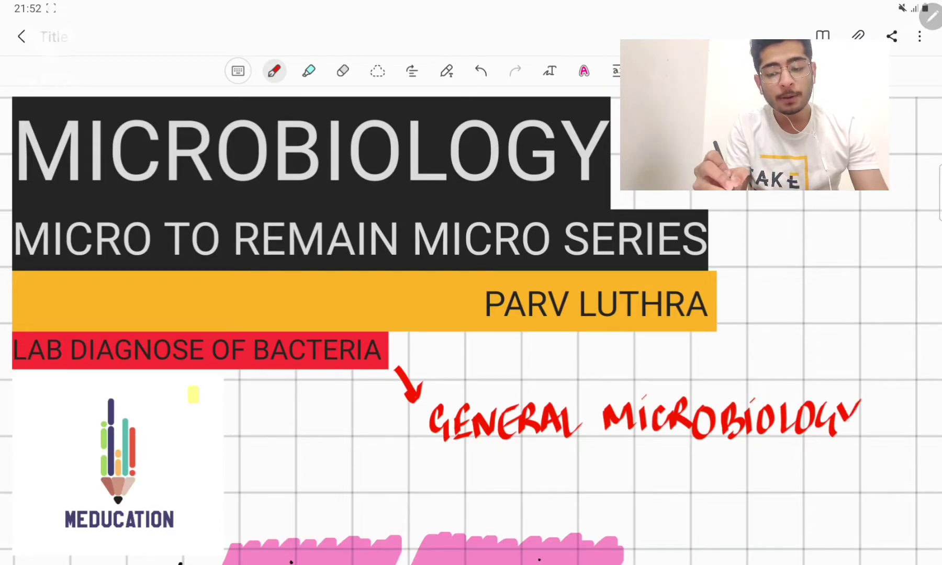
{"action": "left_click_drag", "start_coordinate": [839, 402], "coordinate": [848, 446]}
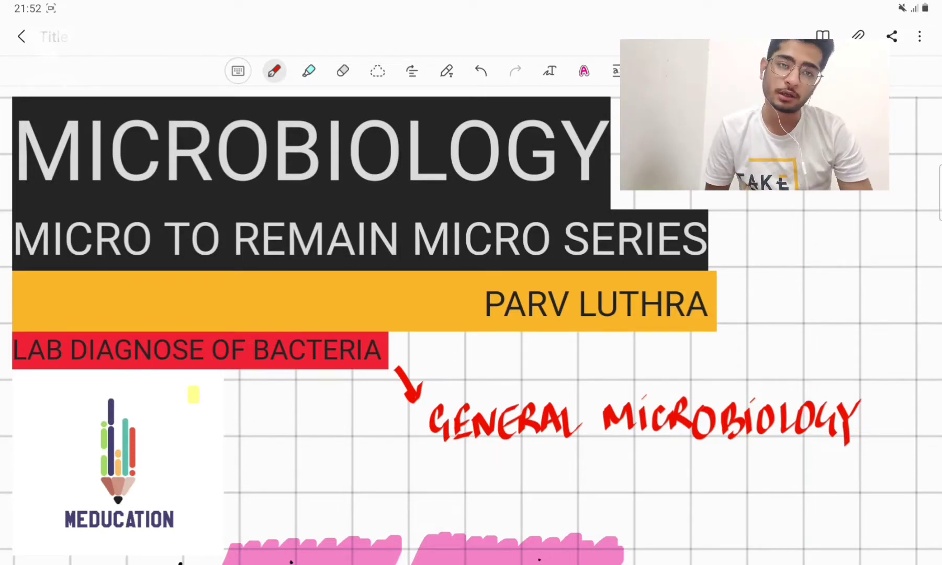
{"action": "scroll", "coordinate": [471, 332], "scroll_direction": "up", "scroll_amount": 2}
{"action": "scroll", "coordinate": [472, 331], "scroll_direction": "up", "scroll_amount": 2}
{"action": "scroll", "coordinate": [471, 323], "scroll_direction": "down", "scroll_amount": 1}
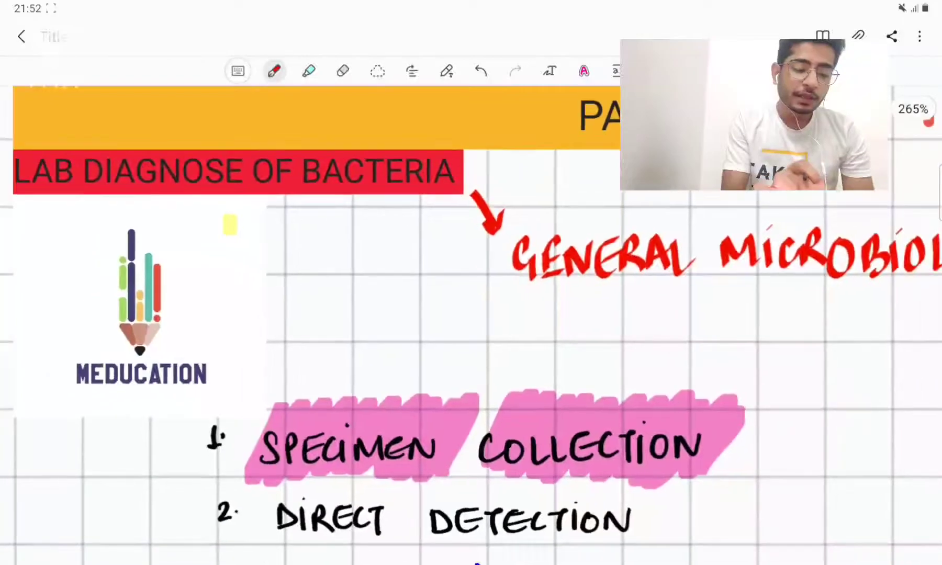
{"action": "scroll", "coordinate": [471, 324], "scroll_direction": "down", "scroll_amount": 2}
{"action": "scroll", "coordinate": [471, 325], "scroll_direction": "down", "scroll_amount": 2}
{"action": "scroll", "coordinate": [471, 323], "scroll_direction": "down", "scroll_amount": 1}
{"action": "scroll", "coordinate": [470, 323], "scroll_direction": "down", "scroll_amount": 1}
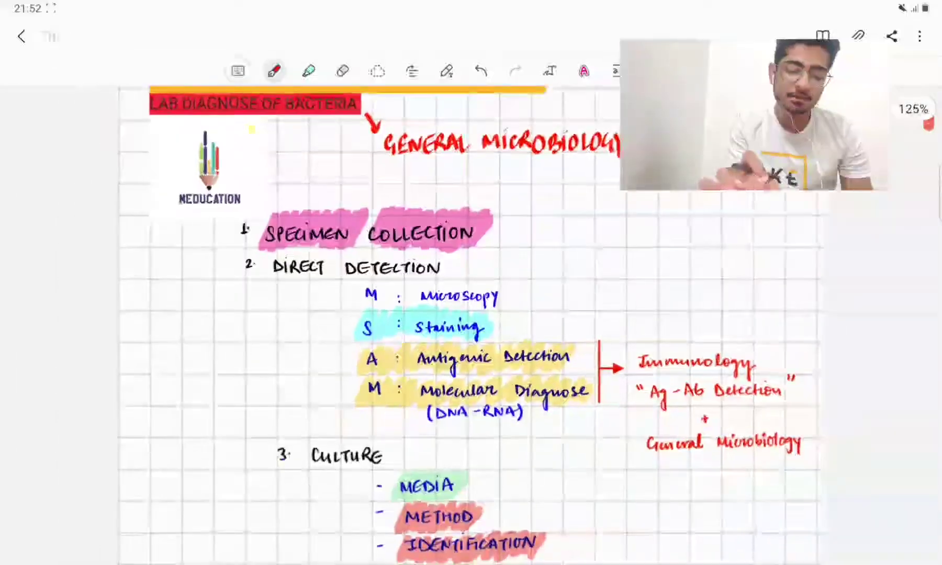
{"action": "scroll", "coordinate": [470, 324], "scroll_direction": "down", "scroll_amount": 1}
{"action": "scroll", "coordinate": [471, 324], "scroll_direction": "down", "scroll_amount": 1}
{"action": "scroll", "coordinate": [472, 324], "scroll_direction": "up", "scroll_amount": 1}
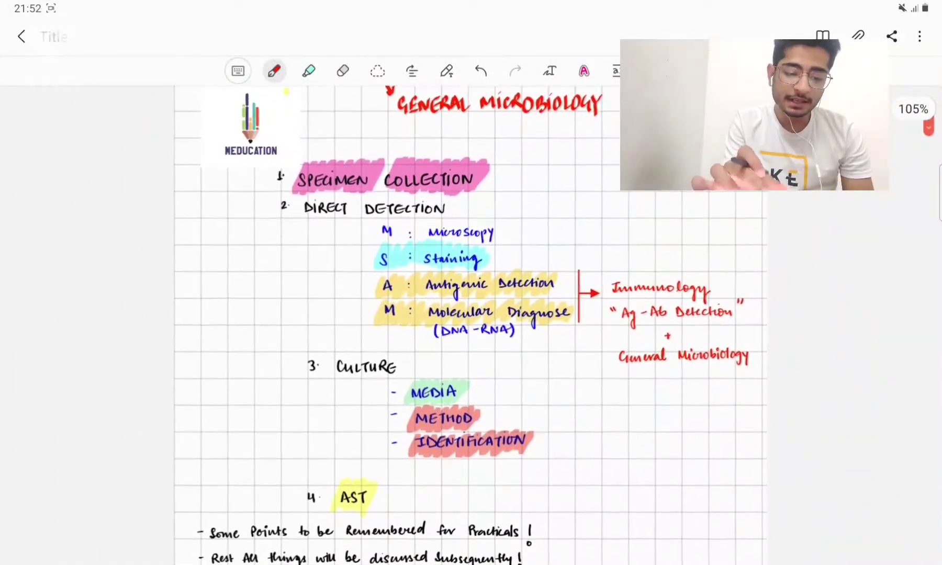
{"action": "scroll", "coordinate": [470, 324], "scroll_direction": "down", "scroll_amount": 1}
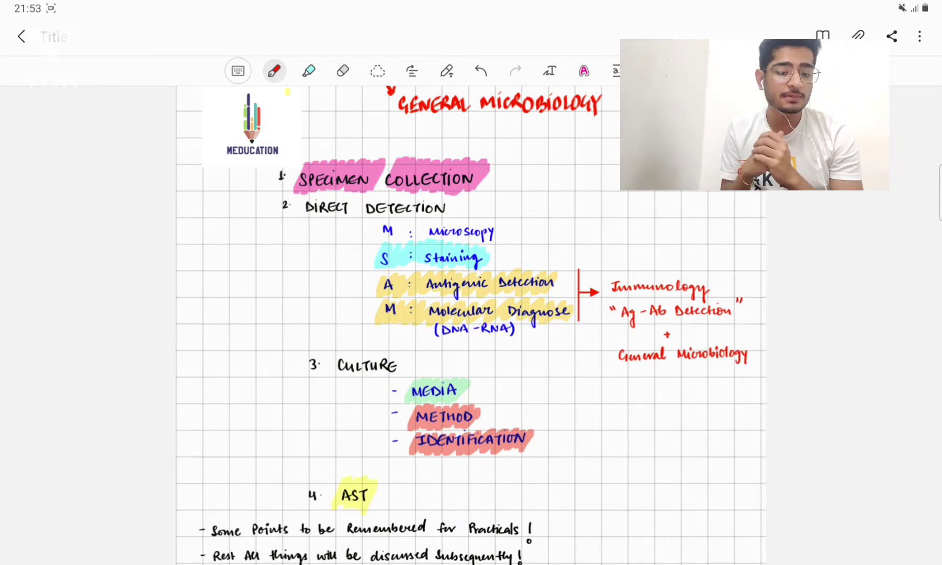
{"action": "scroll", "coordinate": [490, 177], "scroll_direction": "up", "scroll_amount": 3}
{"action": "scroll", "coordinate": [490, 177], "scroll_direction": "up", "scroll_amount": 2}
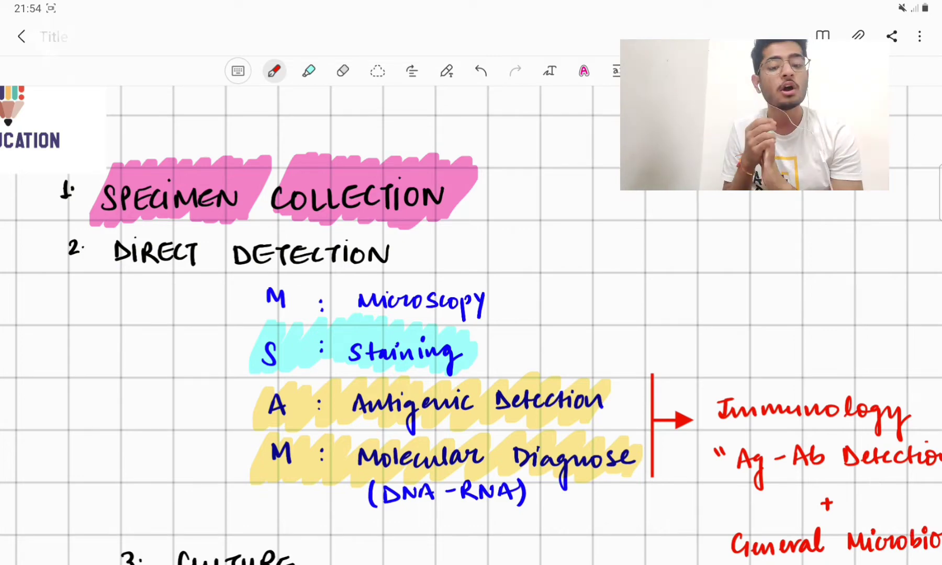
{"action": "scroll", "coordinate": [471, 323], "scroll_direction": "down", "scroll_amount": 2}
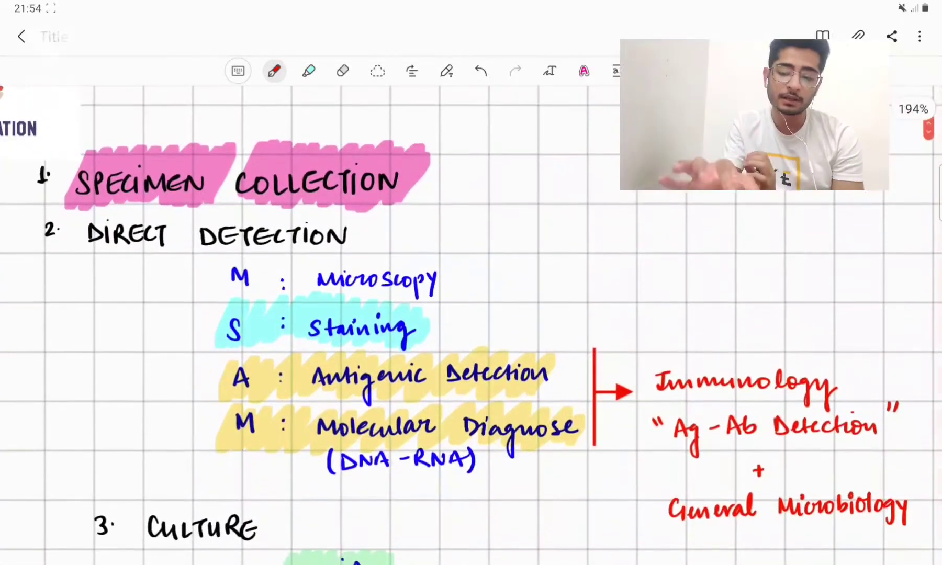
{"action": "scroll", "coordinate": [471, 324], "scroll_direction": "down", "scroll_amount": 1}
{"action": "scroll", "coordinate": [470, 324], "scroll_direction": "up", "scroll_amount": 1}
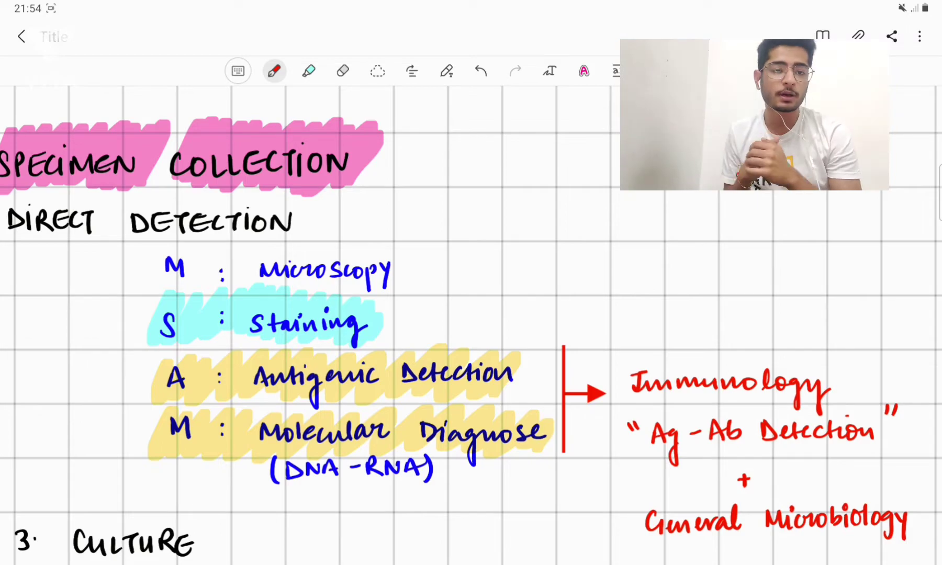
{"action": "scroll", "coordinate": [471, 324], "scroll_direction": "down", "scroll_amount": 5}
{"action": "scroll", "coordinate": [471, 323], "scroll_direction": "down", "scroll_amount": 2}
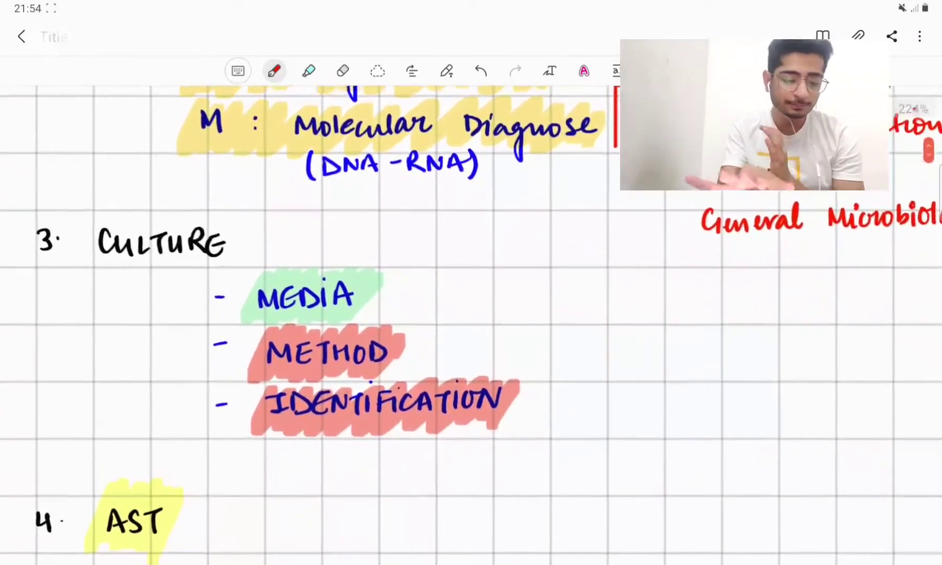
{"action": "scroll", "coordinate": [471, 323], "scroll_direction": "up", "scroll_amount": 3}
{"action": "scroll", "coordinate": [470, 324], "scroll_direction": "up", "scroll_amount": 1}
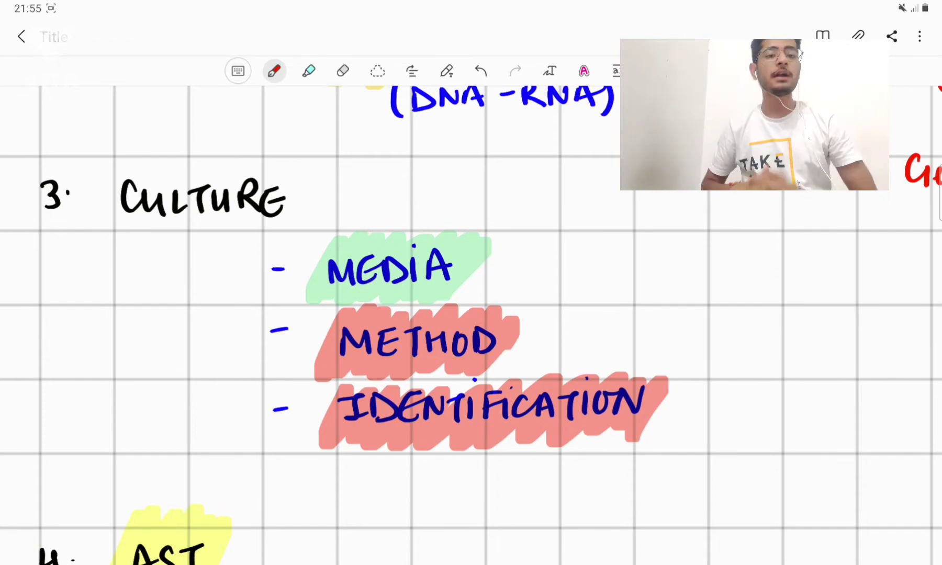
{"action": "scroll", "coordinate": [471, 324], "scroll_direction": "down", "scroll_amount": 2}
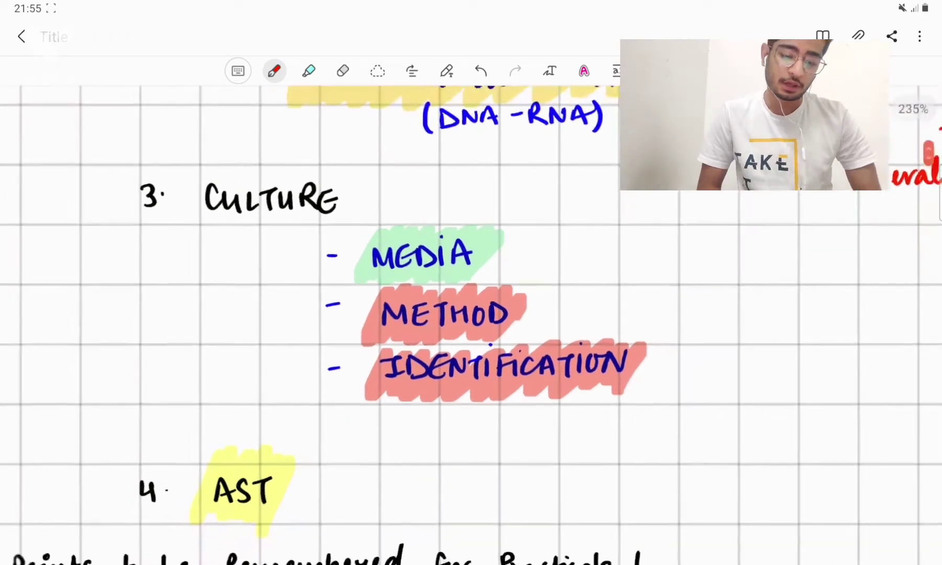
{"action": "scroll", "coordinate": [471, 323], "scroll_direction": "up", "scroll_amount": 1}
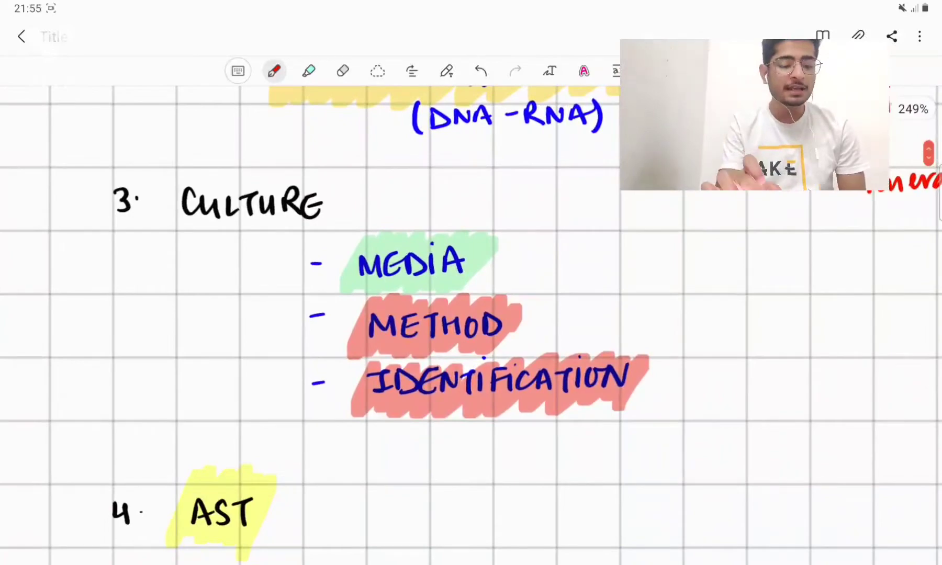
{"action": "scroll", "coordinate": [471, 324], "scroll_direction": "down", "scroll_amount": 4}
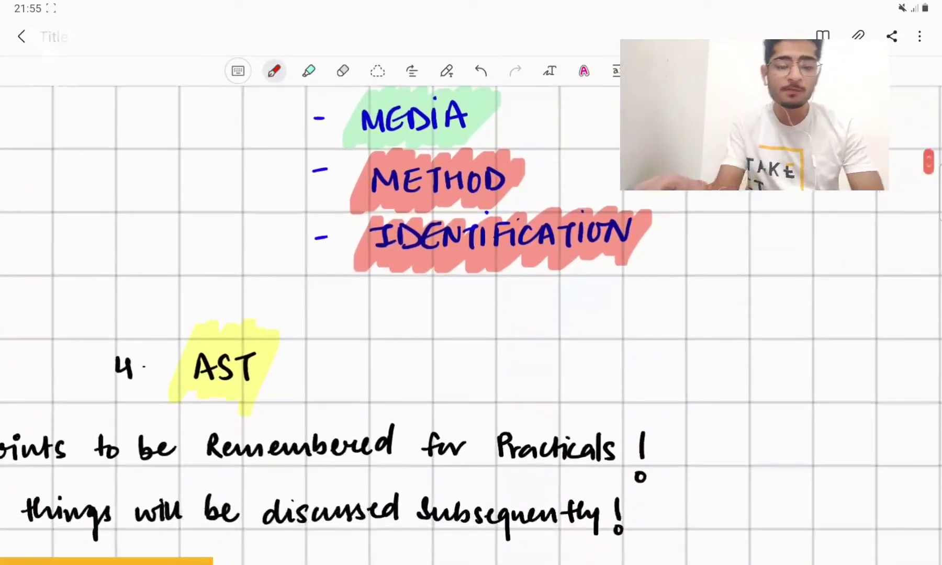
Step: Write ': Antimicrobial' in red to the right of AST
{"action": "left_click", "coordinate": [317, 367]}
{"action": "mouse_move", "coordinate": [356, 392]}
{"action": "left_mouse_down"}
{"action": "mouse_move", "coordinate": [375, 361]}
{"action": "mouse_move", "coordinate": [410, 389]}
{"action": "mouse_move", "coordinate": [456, 369]}
{"action": "mouse_move", "coordinate": [504, 366]}
{"action": "mouse_move", "coordinate": [507, 390]}
{"action": "left_mouse_up"}
{"action": "left_click_drag", "start_coordinate": [528, 354], "coordinate": [543, 390]}
{"action": "left_click_drag", "start_coordinate": [556, 369], "coordinate": [565, 389]}
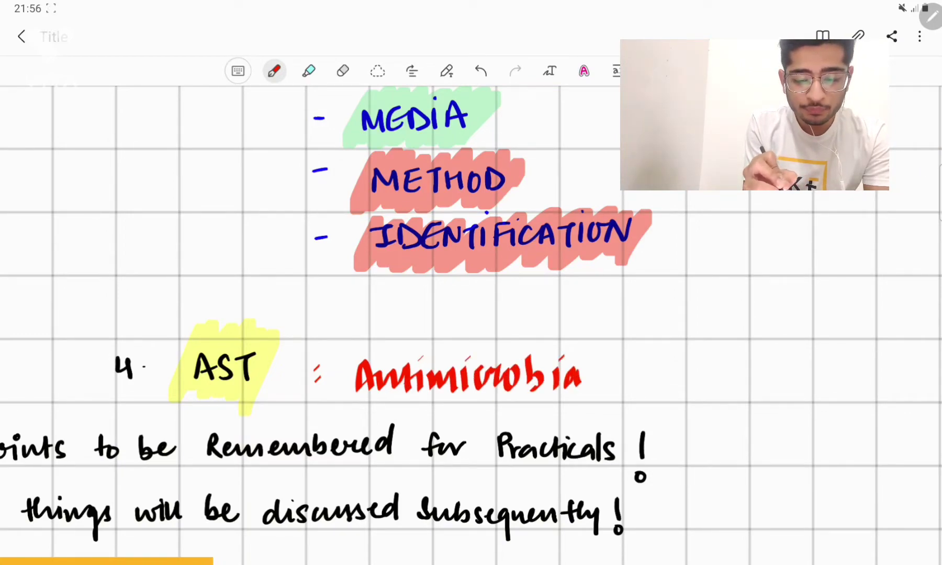
{"action": "left_click_drag", "start_coordinate": [585, 352], "coordinate": [594, 390]}
Step: Handwrite Susceptible in red after Antimicrobial
{"action": "mouse_move", "coordinate": [641, 355]}
{"action": "left_mouse_down"}
{"action": "mouse_move", "coordinate": [626, 384]}
{"action": "mouse_move", "coordinate": [726, 385]}
{"action": "left_mouse_up"}
{"action": "mouse_move", "coordinate": [718, 360]}
{"action": "left_mouse_down"}
{"action": "mouse_move", "coordinate": [726, 401]}
{"action": "mouse_move", "coordinate": [736, 397]}
{"action": "left_mouse_up"}
{"action": "left_click_drag", "start_coordinate": [750, 351], "coordinate": [755, 383]}
{"action": "left_click_drag", "start_coordinate": [781, 352], "coordinate": [791, 383]}
{"action": "mouse_move", "coordinate": [803, 347]}
{"action": "left_mouse_down"}
{"action": "mouse_move", "coordinate": [802, 383]}
{"action": "mouse_move", "coordinate": [830, 379]}
{"action": "left_mouse_up"}
Step: Handwrite 'Testing.' in red below Susceptible to complete the AST expansion
{"action": "left_click_drag", "start_coordinate": [711, 418], "coordinate": [738, 417]}
{"action": "mouse_move", "coordinate": [723, 421]}
{"action": "left_mouse_down"}
{"action": "mouse_move", "coordinate": [724, 449]}
{"action": "mouse_move", "coordinate": [774, 446]}
{"action": "left_mouse_up"}
{"action": "mouse_move", "coordinate": [779, 423]}
{"action": "left_mouse_down"}
{"action": "mouse_move", "coordinate": [783, 444]}
{"action": "mouse_move", "coordinate": [807, 444]}
{"action": "mouse_move", "coordinate": [825, 471]}
{"action": "left_mouse_up"}
{"action": "left_click", "coordinate": [852, 433]}
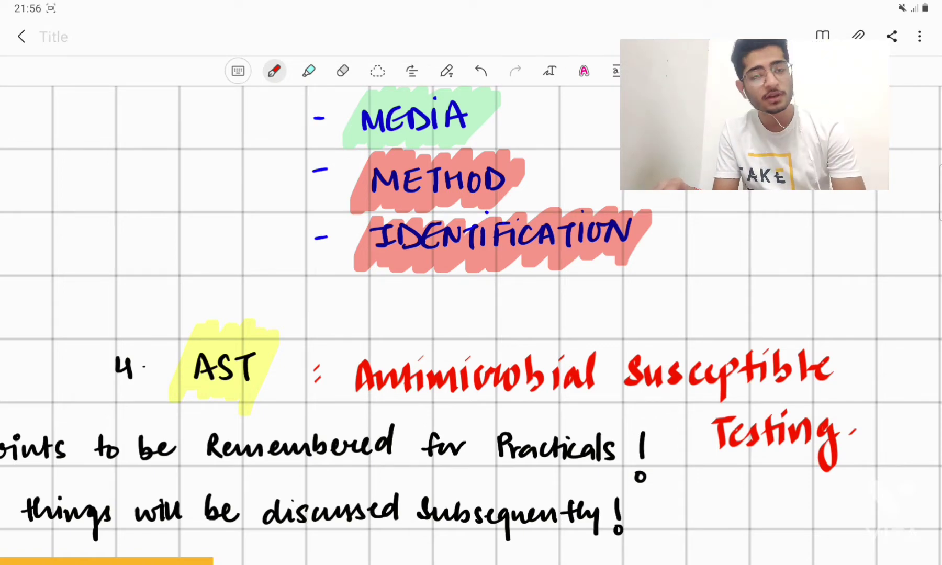
{"action": "scroll", "coordinate": [471, 324], "scroll_direction": "left", "scroll_amount": 2}
{"action": "scroll", "coordinate": [471, 324], "scroll_direction": "left", "scroll_amount": 3}
{"action": "scroll", "coordinate": [471, 324], "scroll_direction": "left", "scroll_amount": 3}
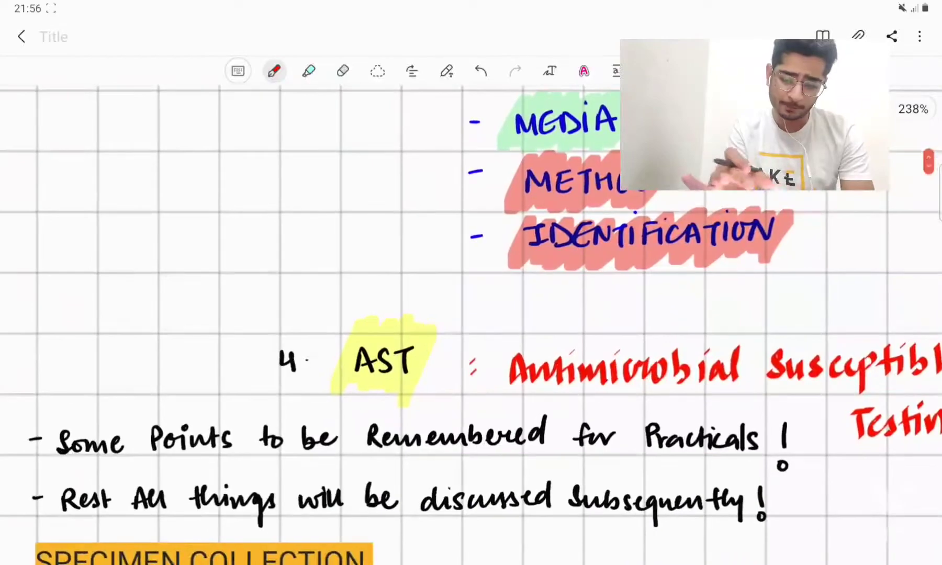
{"action": "scroll", "coordinate": [471, 324], "scroll_direction": "up", "scroll_amount": 1}
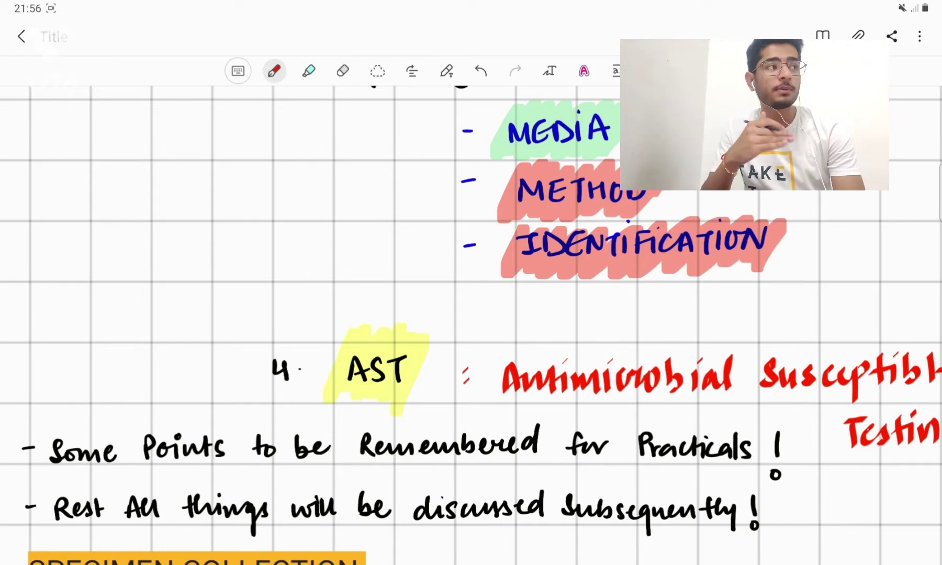
{"action": "scroll", "coordinate": [471, 317], "scroll_direction": "down", "scroll_amount": 2}
{"action": "scroll", "coordinate": [470, 324], "scroll_direction": "down", "scroll_amount": 2}
{"action": "scroll", "coordinate": [470, 323], "scroll_direction": "down", "scroll_amount": 2}
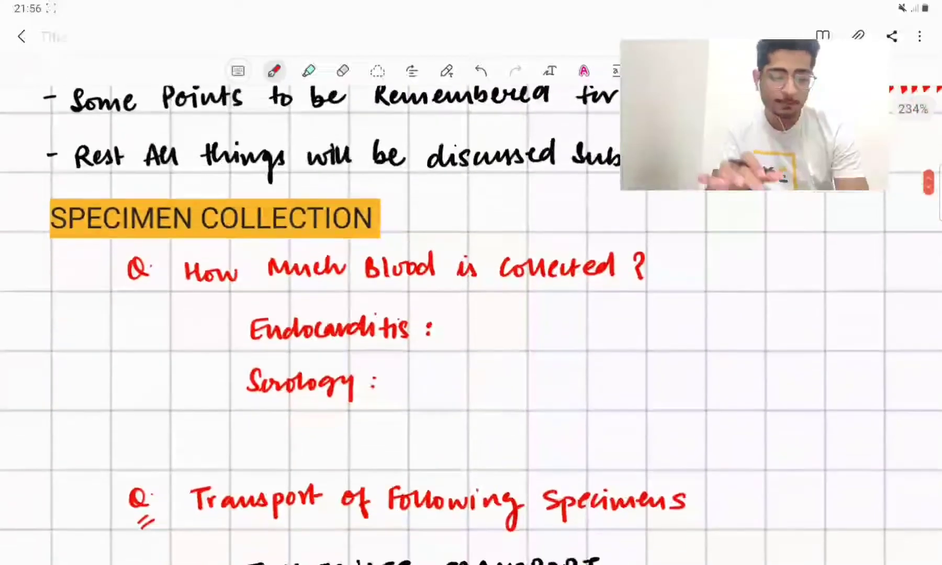
{"action": "scroll", "coordinate": [471, 323], "scroll_direction": "down", "scroll_amount": 1}
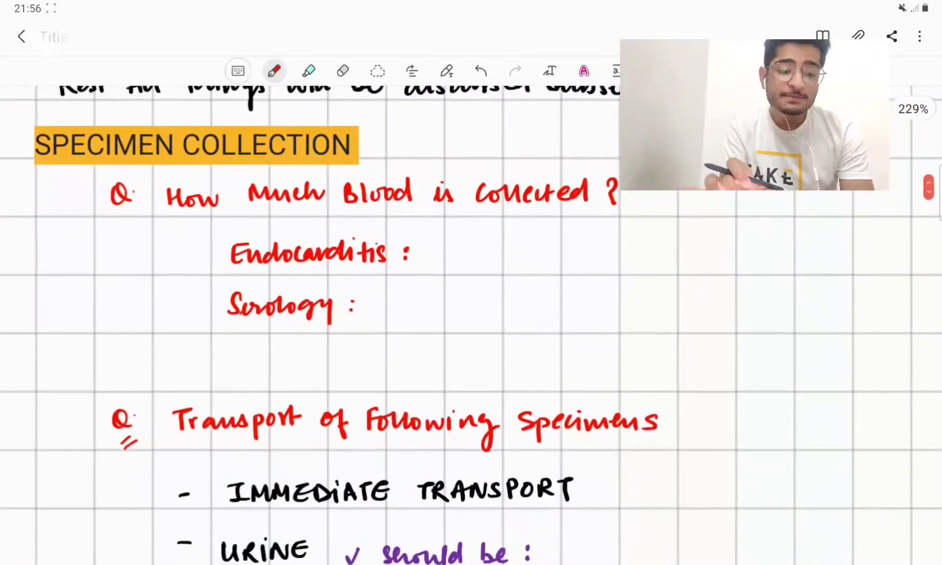
{"action": "scroll", "coordinate": [471, 323], "scroll_direction": "up", "scroll_amount": 4}
{"action": "scroll", "coordinate": [470, 324], "scroll_direction": "up", "scroll_amount": 1}
{"action": "scroll", "coordinate": [471, 324], "scroll_direction": "up", "scroll_amount": 2}
{"action": "scroll", "coordinate": [471, 323], "scroll_direction": "up", "scroll_amount": 2}
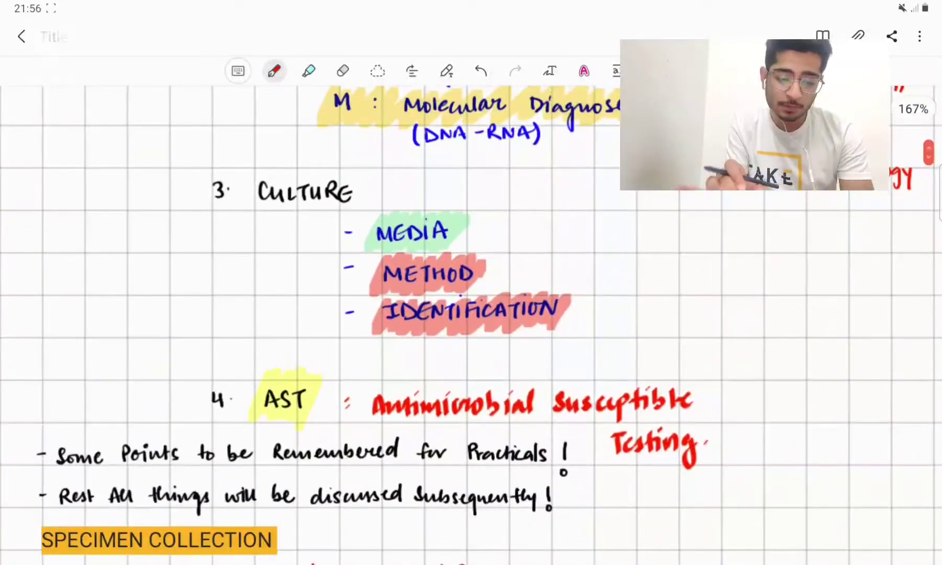
{"action": "scroll", "coordinate": [471, 324], "scroll_direction": "up", "scroll_amount": 2}
{"action": "scroll", "coordinate": [471, 324], "scroll_direction": "up", "scroll_amount": 2}
{"action": "scroll", "coordinate": [471, 324], "scroll_direction": "up", "scroll_amount": 3}
{"action": "scroll", "coordinate": [471, 324], "scroll_direction": "down", "scroll_amount": 1}
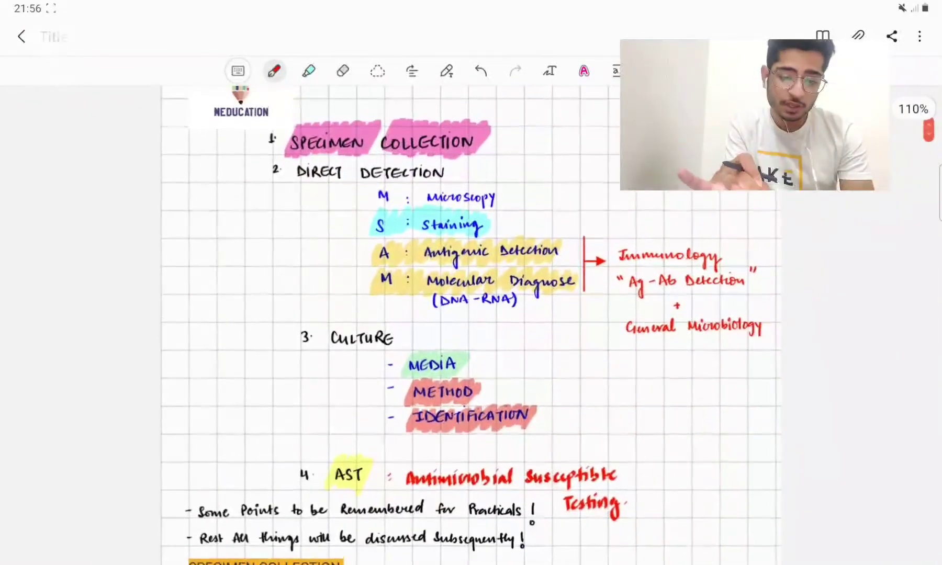
{"action": "scroll", "coordinate": [471, 323], "scroll_direction": "up", "scroll_amount": 1}
{"action": "scroll", "coordinate": [470, 324], "scroll_direction": "up", "scroll_amount": 1}
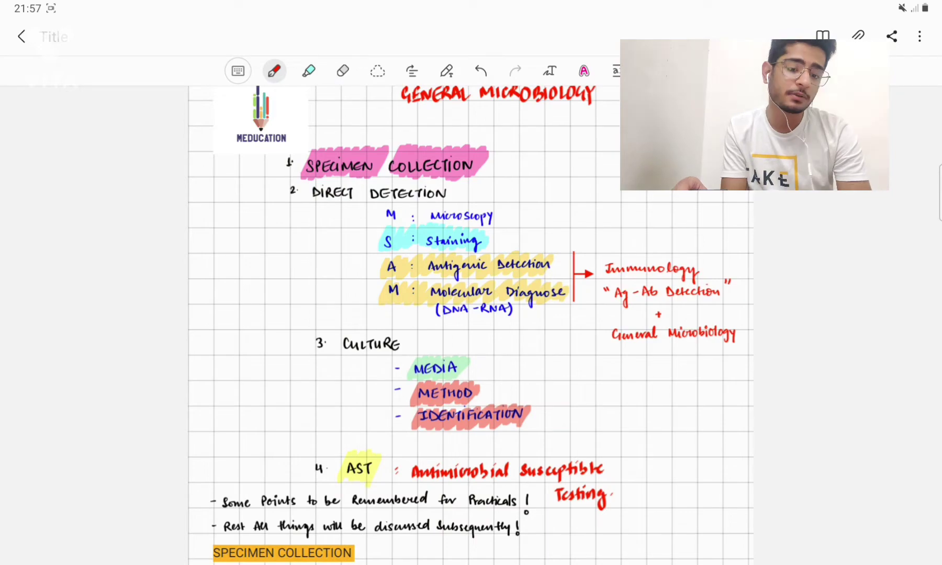
{"action": "scroll", "coordinate": [471, 324], "scroll_direction": "down", "scroll_amount": 3}
{"action": "scroll", "coordinate": [470, 324], "scroll_direction": "down", "scroll_amount": 5}
{"action": "scroll", "coordinate": [471, 324], "scroll_direction": "up", "scroll_amount": 2}
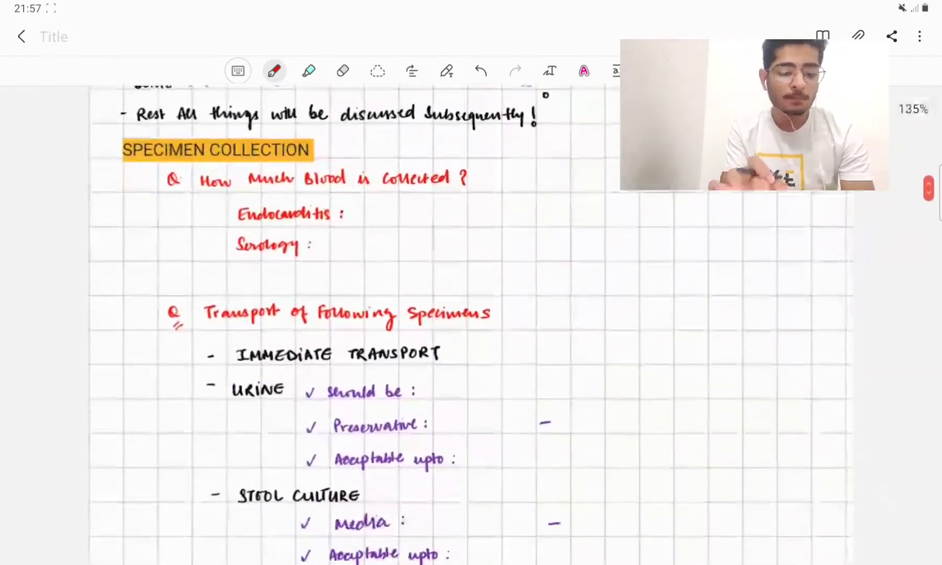
{"action": "scroll", "coordinate": [471, 324], "scroll_direction": "down", "scroll_amount": 1}
{"action": "scroll", "coordinate": [472, 324], "scroll_direction": "up", "scroll_amount": 2}
{"action": "scroll", "coordinate": [471, 323], "scroll_direction": "up", "scroll_amount": 2}
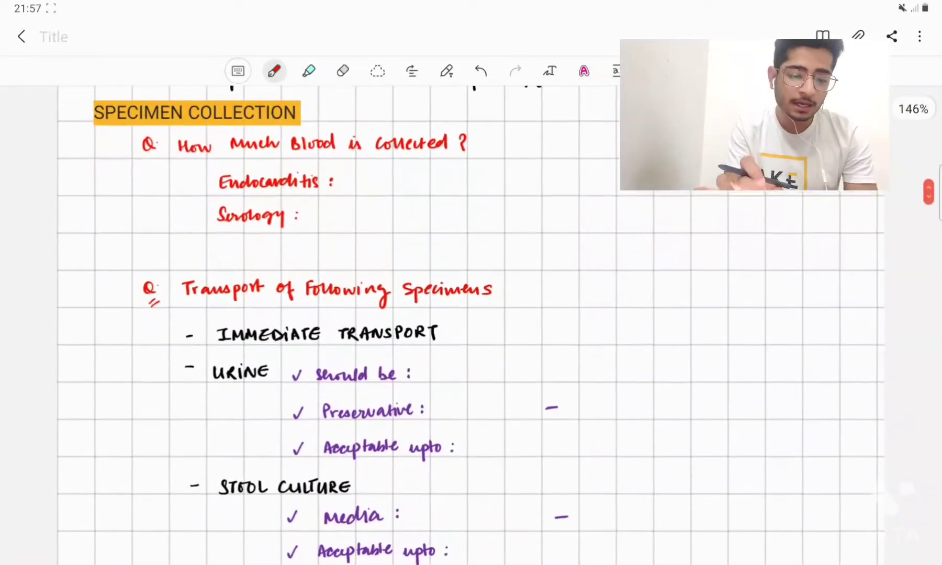
{"action": "scroll", "coordinate": [471, 324], "scroll_direction": "up", "scroll_amount": 1}
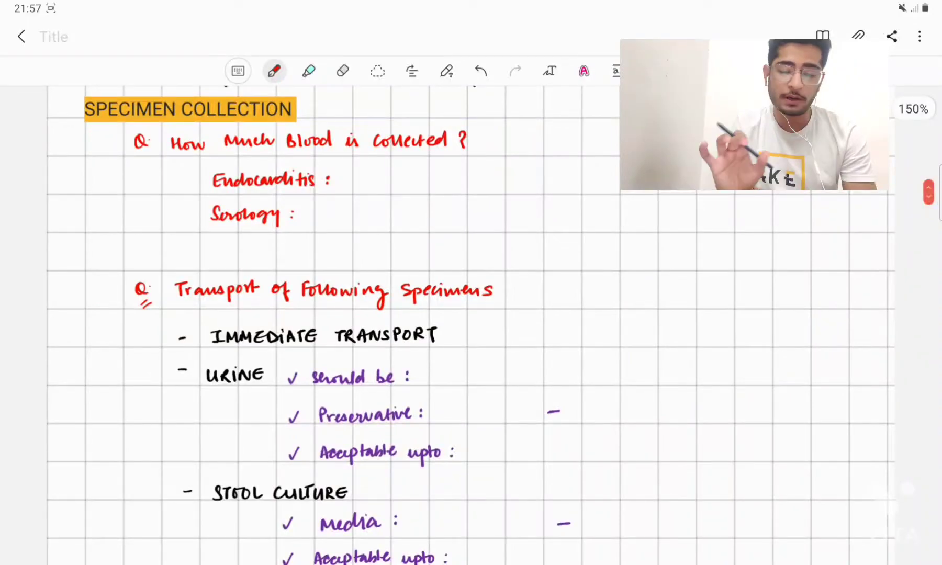
{"action": "scroll", "coordinate": [470, 324], "scroll_direction": "up", "scroll_amount": 3}
{"action": "scroll", "coordinate": [471, 324], "scroll_direction": "up", "scroll_amount": 1}
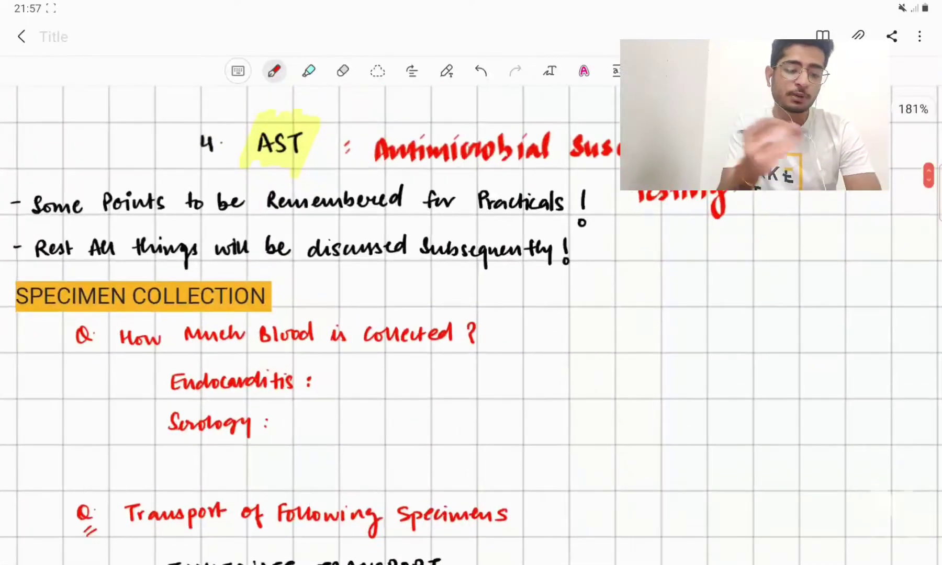
{"action": "scroll", "coordinate": [471, 324], "scroll_direction": "up", "scroll_amount": 3}
{"action": "scroll", "coordinate": [471, 323], "scroll_direction": "down", "scroll_amount": 2}
{"action": "scroll", "coordinate": [472, 324], "scroll_direction": "down", "scroll_amount": 1}
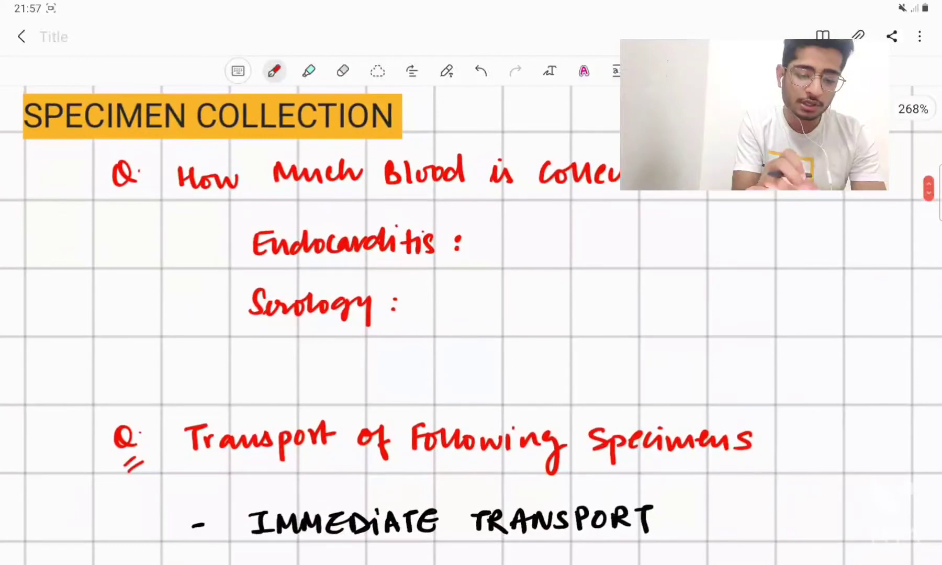
Step: Choose the first pen style in purple from the pen options for writing the answers
{"action": "left_click", "coordinate": [274, 71]}
{"action": "left_click", "coordinate": [253, 283]}
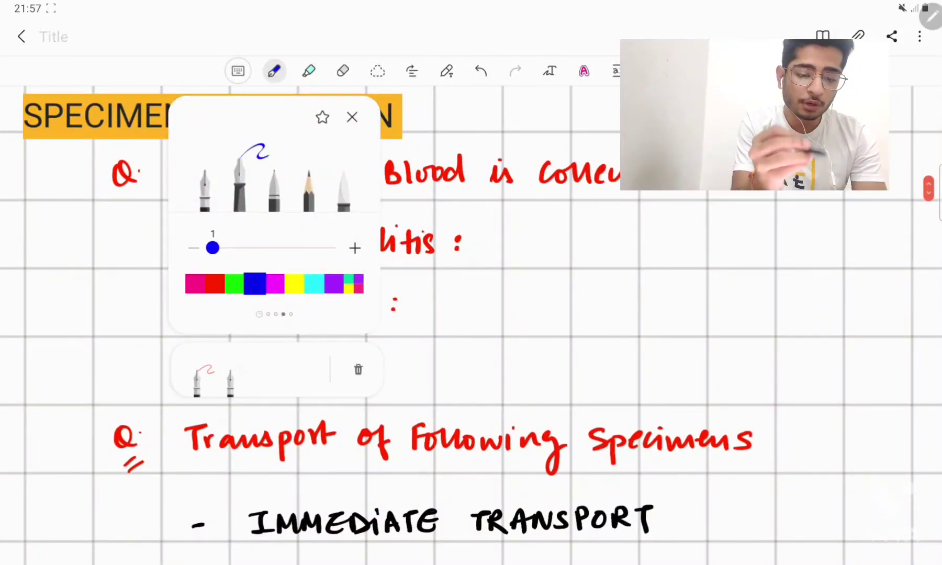
{"action": "left_click", "coordinate": [204, 188]}
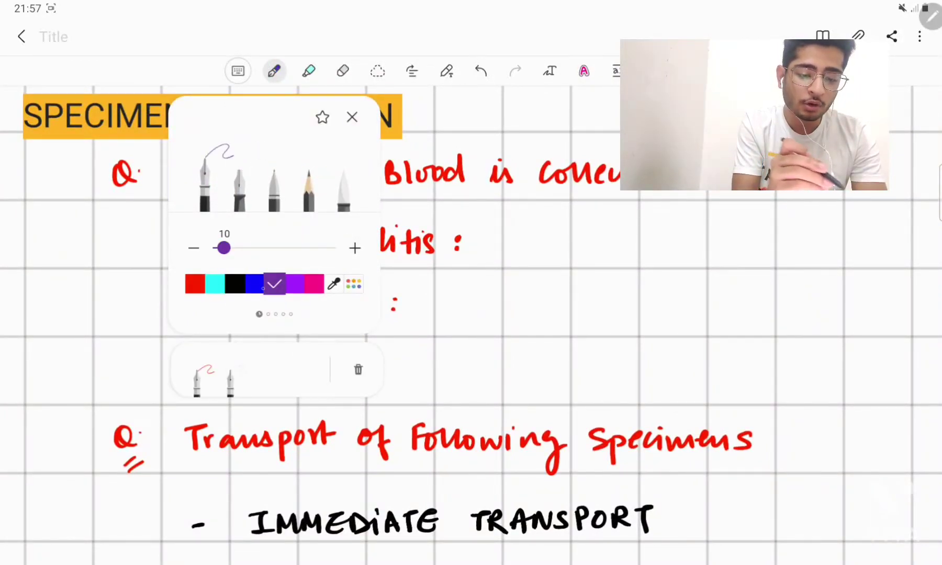
{"action": "left_click", "coordinate": [352, 117]}
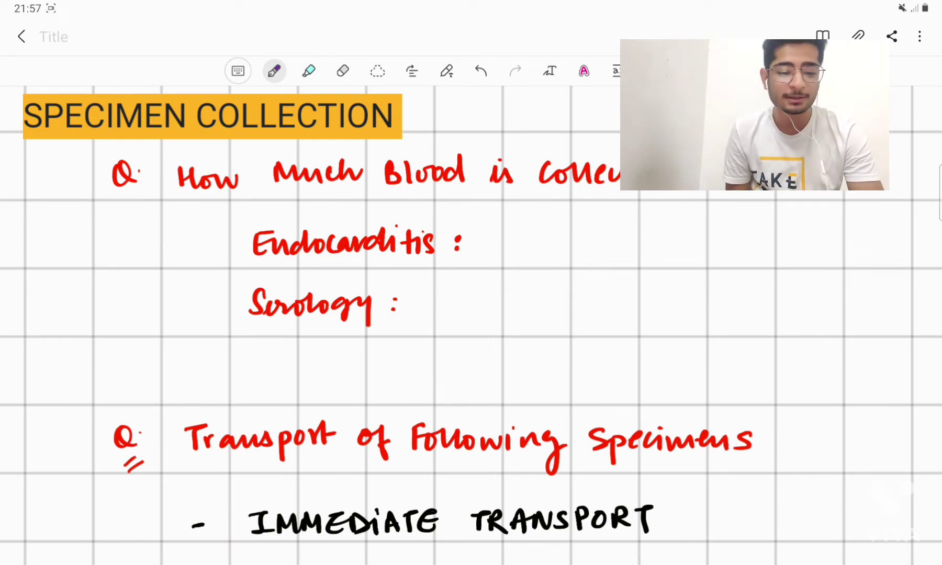
Step: Write 8-10 ml in purple after Endocarditis, correcting the misplaced first attempt
{"action": "mouse_move", "coordinate": [492, 234]}
{"action": "left_mouse_down"}
{"action": "mouse_move", "coordinate": [512, 253]}
{"action": "mouse_move", "coordinate": [570, 256]}
{"action": "left_mouse_up"}
{"action": "mouse_move", "coordinate": [592, 222]}
{"action": "left_mouse_down"}
{"action": "mouse_move", "coordinate": [590, 265]}
{"action": "mouse_move", "coordinate": [642, 252]}
{"action": "left_mouse_up"}
{"action": "left_click_drag", "start_coordinate": [645, 235], "coordinate": [660, 235]}
{"action": "mouse_move", "coordinate": [492, 243]}
{"action": "left_mouse_down"}
{"action": "mouse_move", "coordinate": [667, 224]}
{"action": "mouse_move", "coordinate": [506, 244]}
{"action": "mouse_move", "coordinate": [500, 229]}
{"action": "left_mouse_up"}
{"action": "mouse_move", "coordinate": [521, 240]}
{"action": "left_mouse_down"}
{"action": "mouse_move", "coordinate": [542, 238]}
{"action": "mouse_move", "coordinate": [543, 258]}
{"action": "mouse_move", "coordinate": [557, 239]}
{"action": "left_mouse_up"}
{"action": "mouse_move", "coordinate": [575, 256]}
{"action": "left_mouse_down"}
{"action": "mouse_move", "coordinate": [588, 243]}
{"action": "mouse_move", "coordinate": [601, 257]}
{"action": "left_mouse_up"}
{"action": "left_click_drag", "start_coordinate": [611, 230], "coordinate": [615, 258]}
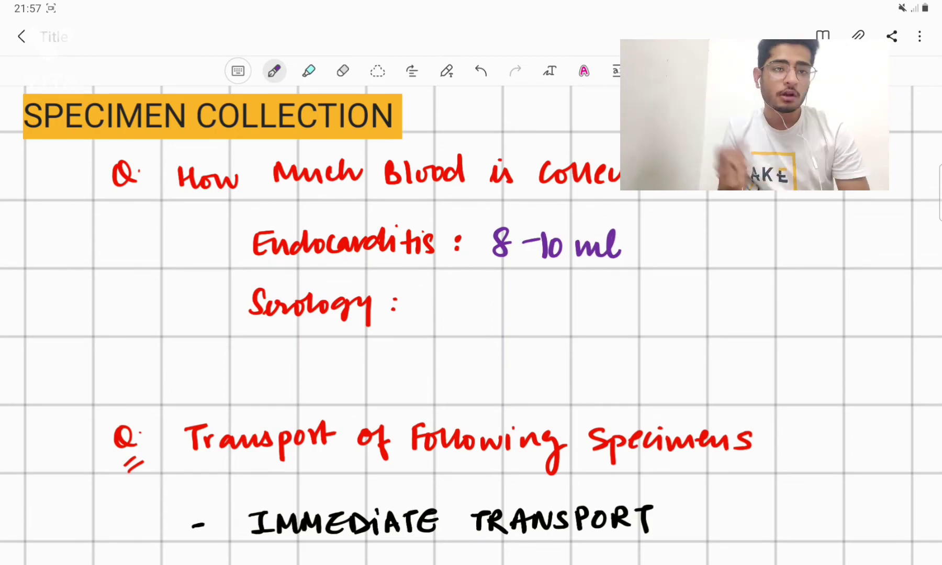
Step: Write 2ml/Investigation in purple after Serology
{"action": "mouse_move", "coordinate": [440, 295]}
{"action": "left_mouse_down"}
{"action": "mouse_move", "coordinate": [454, 319]}
{"action": "mouse_move", "coordinate": [514, 320]}
{"action": "left_mouse_up"}
{"action": "mouse_move", "coordinate": [528, 284]}
{"action": "left_mouse_down"}
{"action": "mouse_move", "coordinate": [525, 301]}
{"action": "mouse_move", "coordinate": [547, 324]}
{"action": "left_mouse_up"}
{"action": "left_click_drag", "start_coordinate": [593, 299], "coordinate": [646, 339]}
{"action": "left_click_drag", "start_coordinate": [676, 305], "coordinate": [696, 317]}
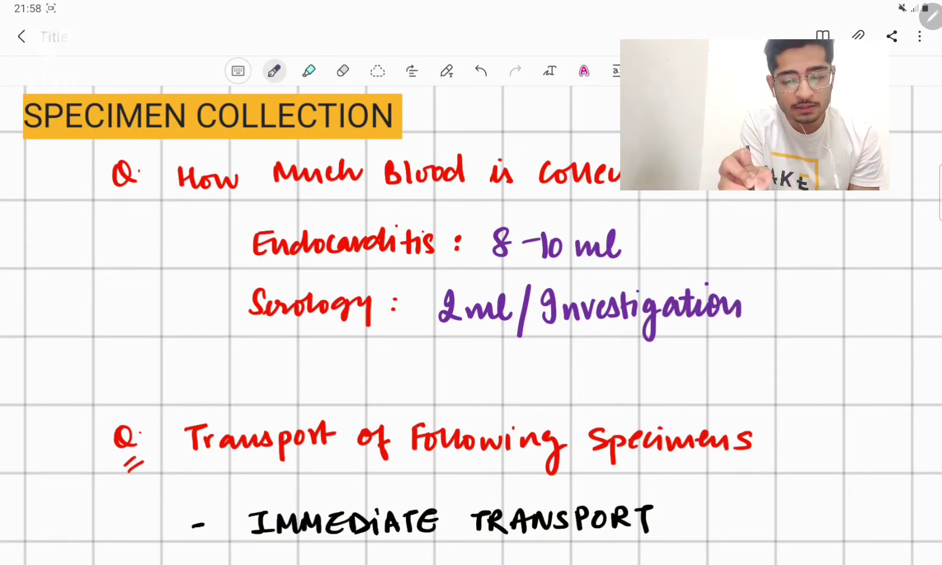
{"action": "scroll", "coordinate": [471, 325], "scroll_direction": "down", "scroll_amount": 5}
{"action": "scroll", "coordinate": [471, 325], "scroll_direction": "down", "scroll_amount": 1}
{"action": "scroll", "coordinate": [471, 325], "scroll_direction": "down", "scroll_amount": 1}
{"action": "scroll", "coordinate": [471, 325], "scroll_direction": "down", "scroll_amount": 1}
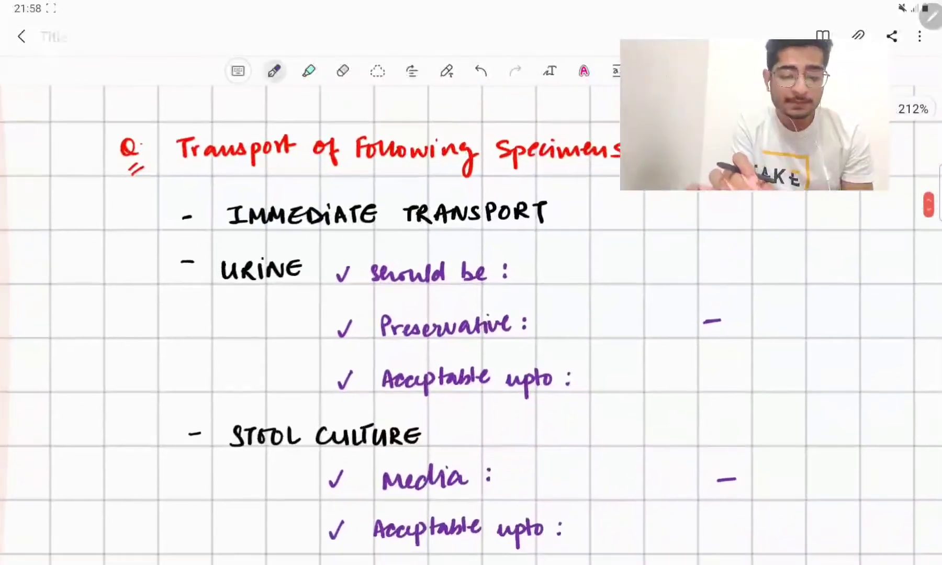
{"action": "scroll", "coordinate": [471, 324], "scroll_direction": "down", "scroll_amount": 2}
{"action": "scroll", "coordinate": [471, 325], "scroll_direction": "down", "scroll_amount": 2}
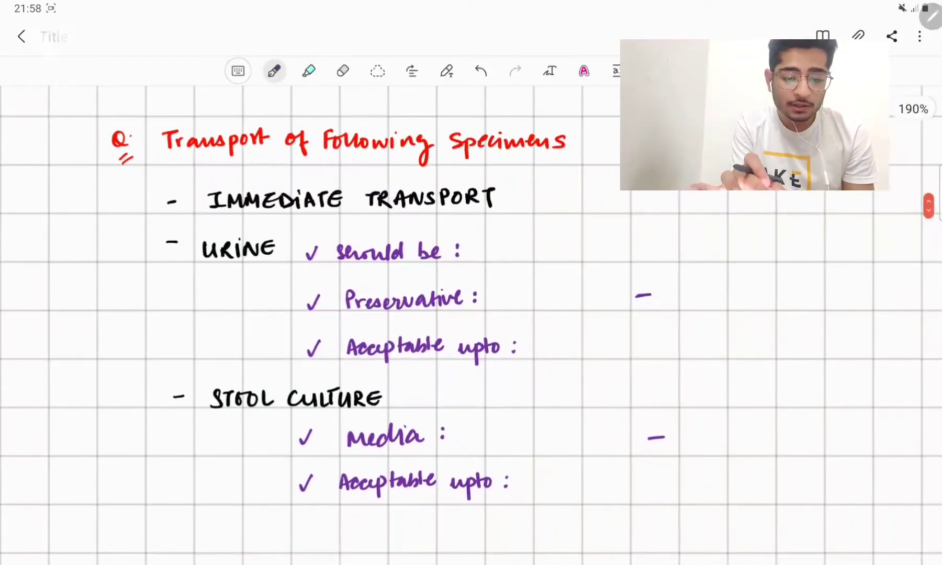
Step: Write ': CSF' beside IMMEDIATE TRANSPORT, then switch the pen colour to pink
{"action": "left_click", "coordinate": [532, 203]}
{"action": "left_click_drag", "start_coordinate": [555, 190], "coordinate": [560, 207]}
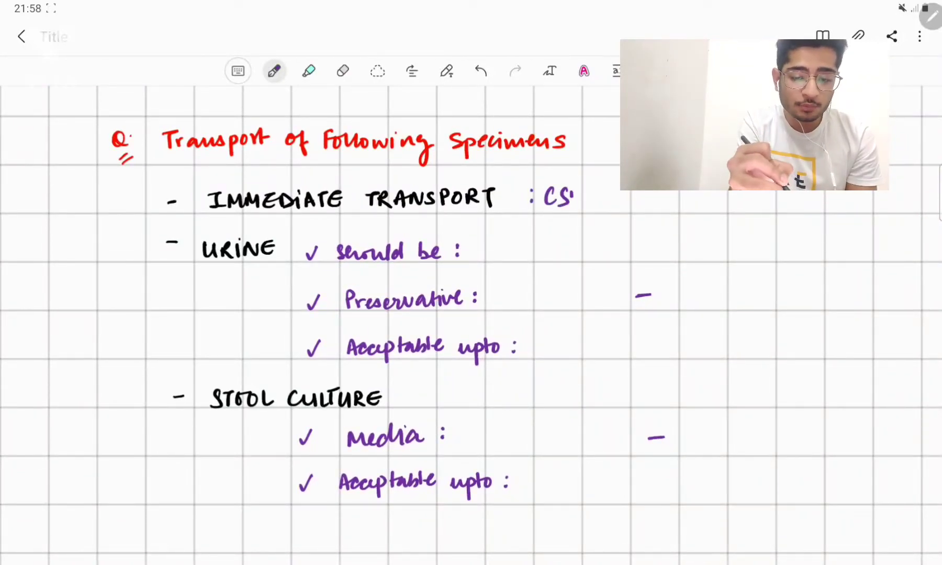
{"action": "left_click", "coordinate": [272, 71]}
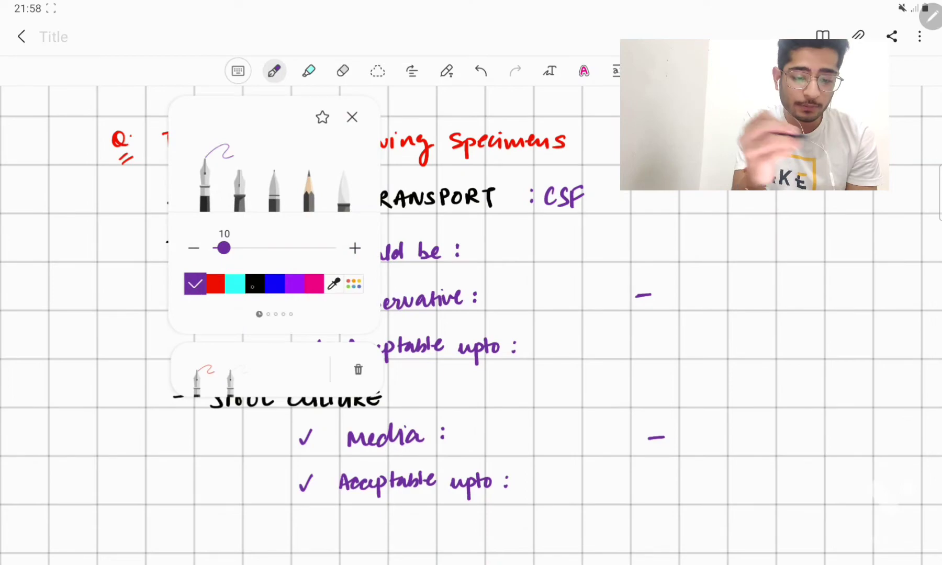
{"action": "left_click", "coordinate": [234, 283]}
{"action": "left_click", "coordinate": [274, 284]}
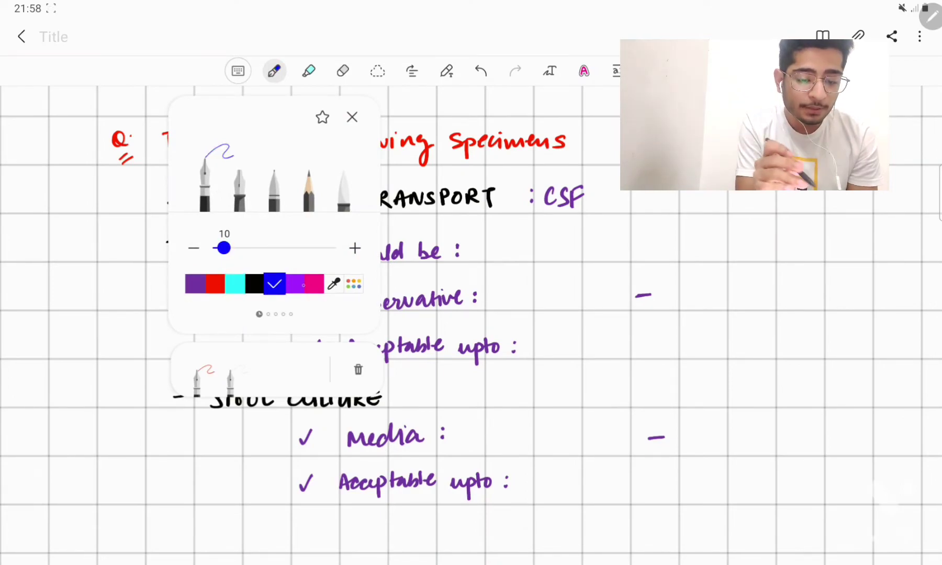
{"action": "left_click", "coordinate": [313, 283]}
{"action": "left_click", "coordinate": [352, 117]}
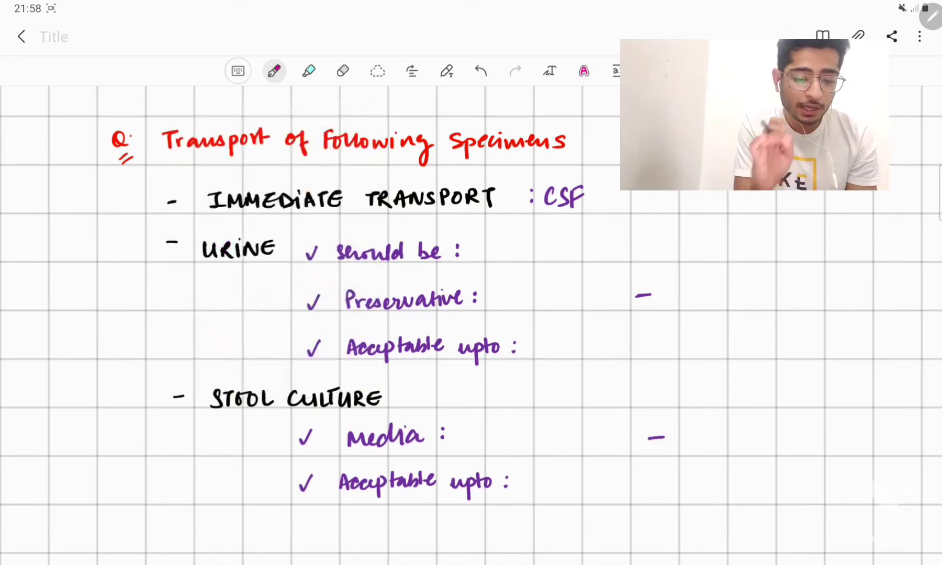
Step: Write Midstream Urine in pink after 'Should be :'
{"action": "mouse_move", "coordinate": [481, 258]}
{"action": "left_mouse_down"}
{"action": "mouse_move", "coordinate": [485, 240]}
{"action": "mouse_move", "coordinate": [490, 258]}
{"action": "mouse_move", "coordinate": [509, 260]}
{"action": "mouse_move", "coordinate": [520, 238]}
{"action": "left_mouse_up"}
{"action": "left_click_drag", "start_coordinate": [535, 240], "coordinate": [525, 257]}
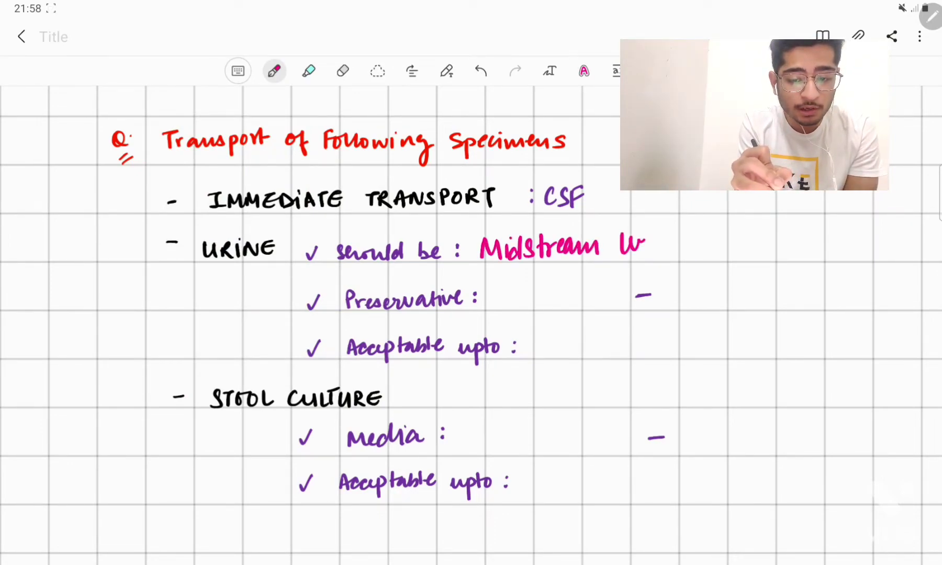
{"action": "left_click_drag", "start_coordinate": [661, 255], "coordinate": [681, 240]}
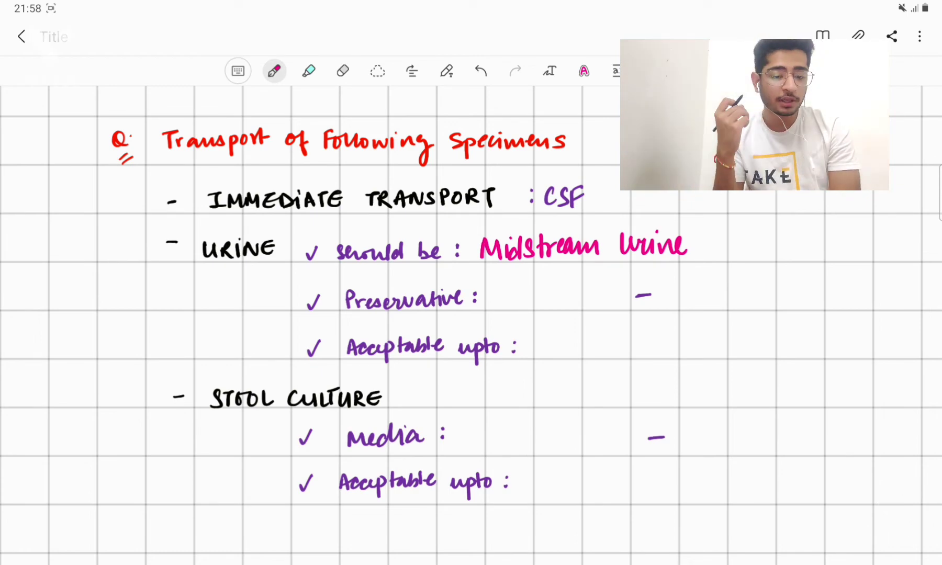
Step: Write Boric Acid and 24 hours beside the urine Preservative prompt, undoing a bad stroke
{"action": "mouse_move", "coordinate": [505, 285]}
{"action": "left_mouse_down"}
{"action": "mouse_move", "coordinate": [505, 310]}
{"action": "mouse_move", "coordinate": [580, 297]}
{"action": "left_mouse_up"}
{"action": "key", "text": "ctrl+z"}
{"action": "key", "text": "ctrl+z"}
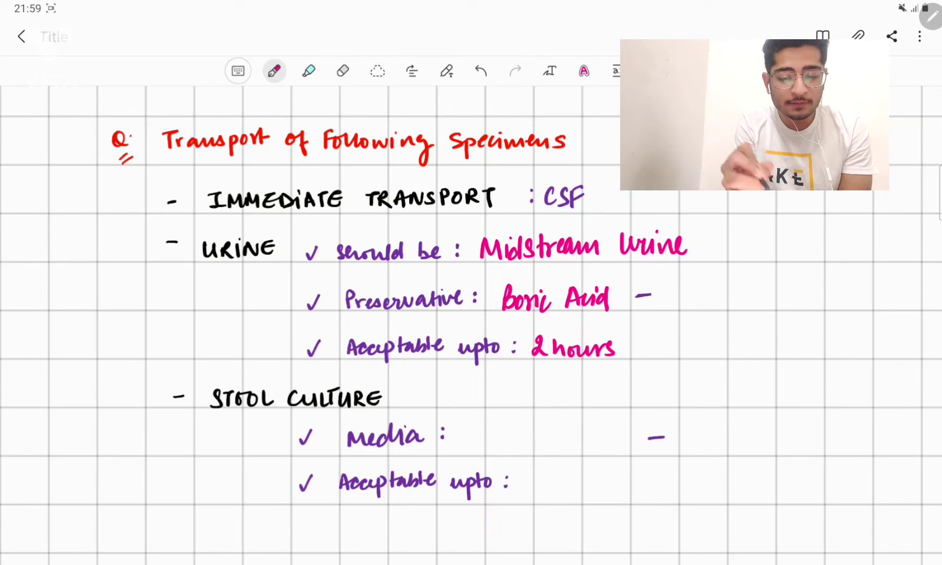
{"action": "left_click_drag", "start_coordinate": [670, 292], "coordinate": [698, 302]}
{"action": "left_click_drag", "start_coordinate": [704, 290], "coordinate": [711, 304]}
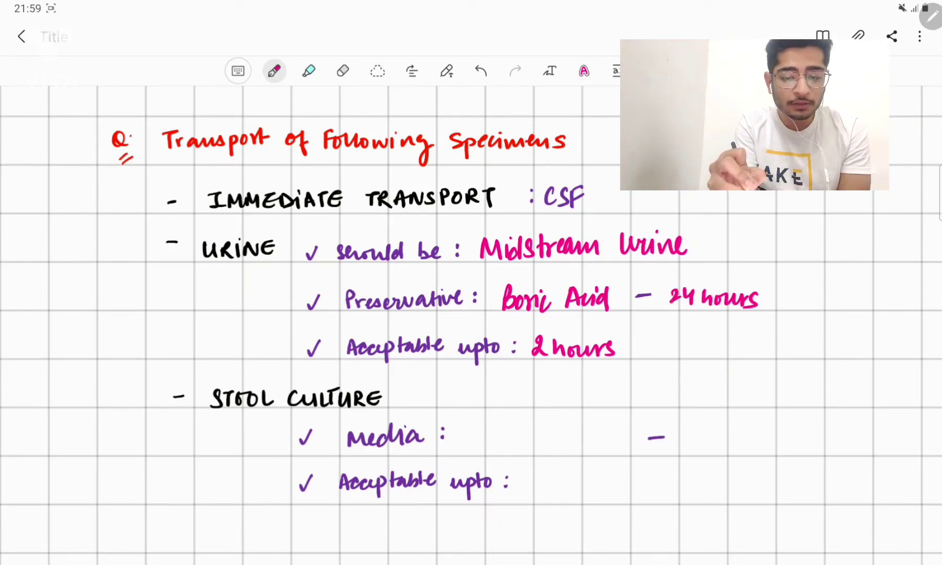
Step: Write Cary Blair Media beside the stool Media and 1 hr beside Acceptable upto
{"action": "mouse_move", "coordinate": [471, 429]}
{"action": "left_mouse_down"}
{"action": "mouse_move", "coordinate": [469, 446]}
{"action": "mouse_move", "coordinate": [499, 438]}
{"action": "left_mouse_up"}
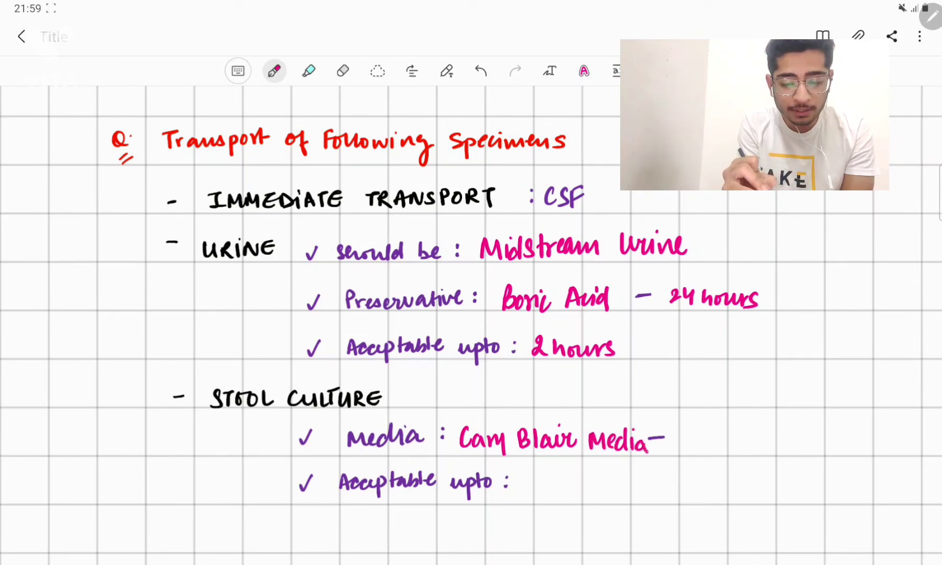
{"action": "left_click_drag", "start_coordinate": [534, 472], "coordinate": [534, 491]}
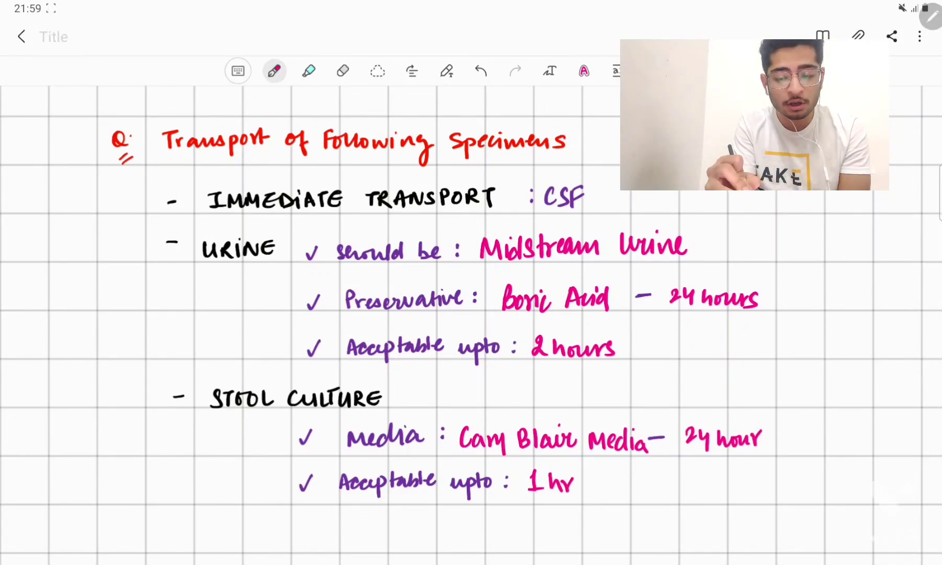
{"action": "scroll", "coordinate": [471, 324], "scroll_direction": "down", "scroll_amount": 3}
{"action": "scroll", "coordinate": [471, 324], "scroll_direction": "up", "scroll_amount": 4}
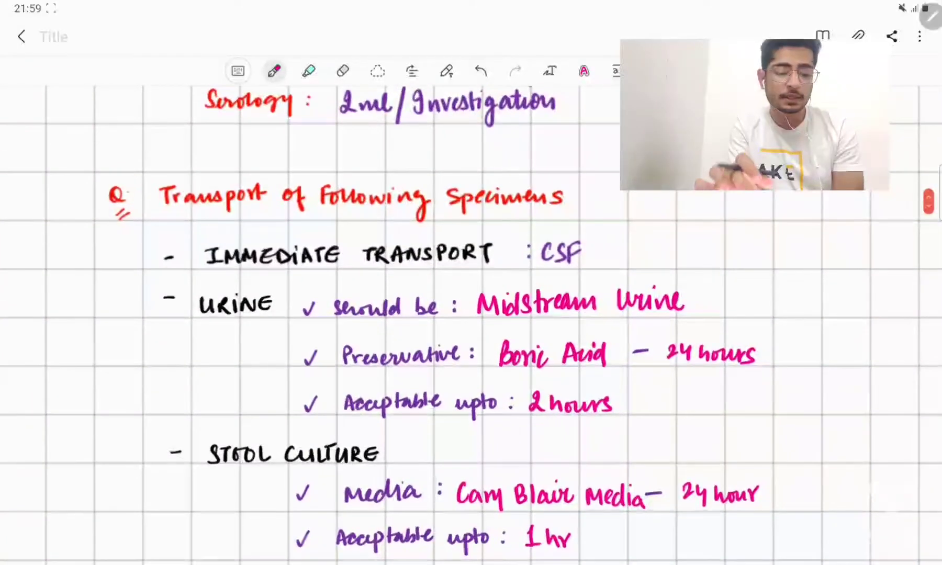
{"action": "scroll", "coordinate": [471, 324], "scroll_direction": "up", "scroll_amount": 2}
{"action": "scroll", "coordinate": [472, 324], "scroll_direction": "up", "scroll_amount": 2}
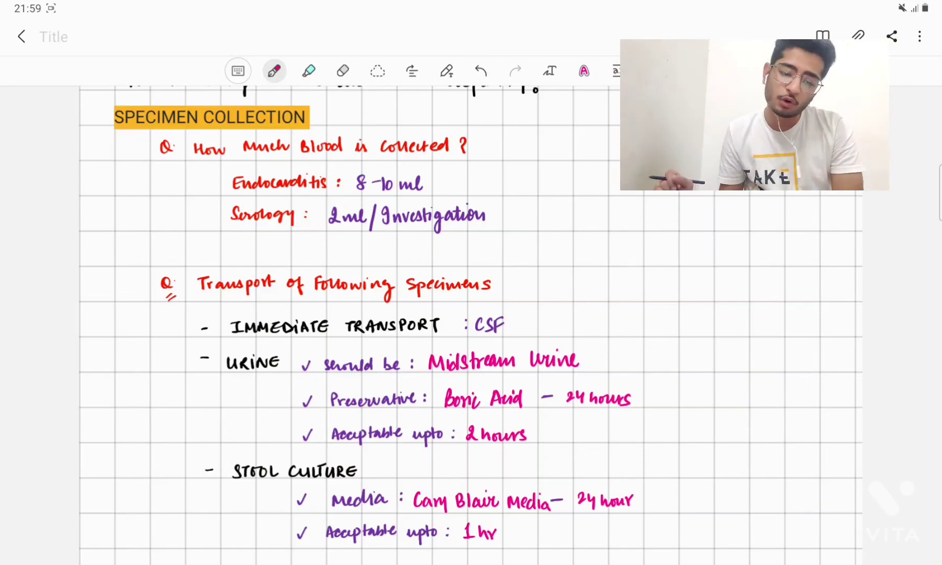
{"action": "scroll", "coordinate": [471, 323], "scroll_direction": "down", "scroll_amount": 3}
{"action": "scroll", "coordinate": [471, 323], "scroll_direction": "down", "scroll_amount": 2}
{"action": "scroll", "coordinate": [471, 324], "scroll_direction": "down", "scroll_amount": 3}
{"action": "scroll", "coordinate": [471, 324], "scroll_direction": "down", "scroll_amount": 3}
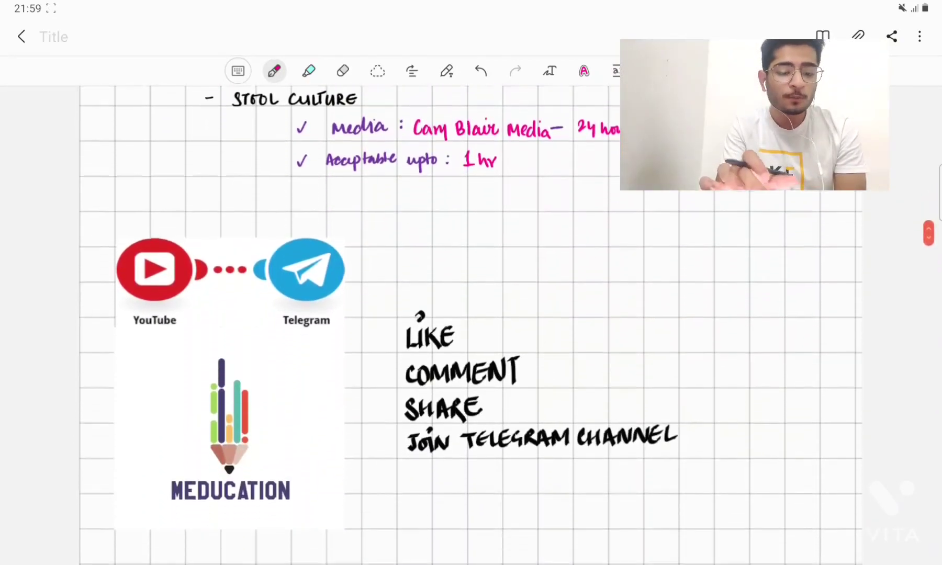
{"action": "scroll", "coordinate": [470, 324], "scroll_direction": "down", "scroll_amount": 1}
{"action": "scroll", "coordinate": [471, 323], "scroll_direction": "up", "scroll_amount": 2}
{"action": "scroll", "coordinate": [471, 324], "scroll_direction": "up", "scroll_amount": 2}
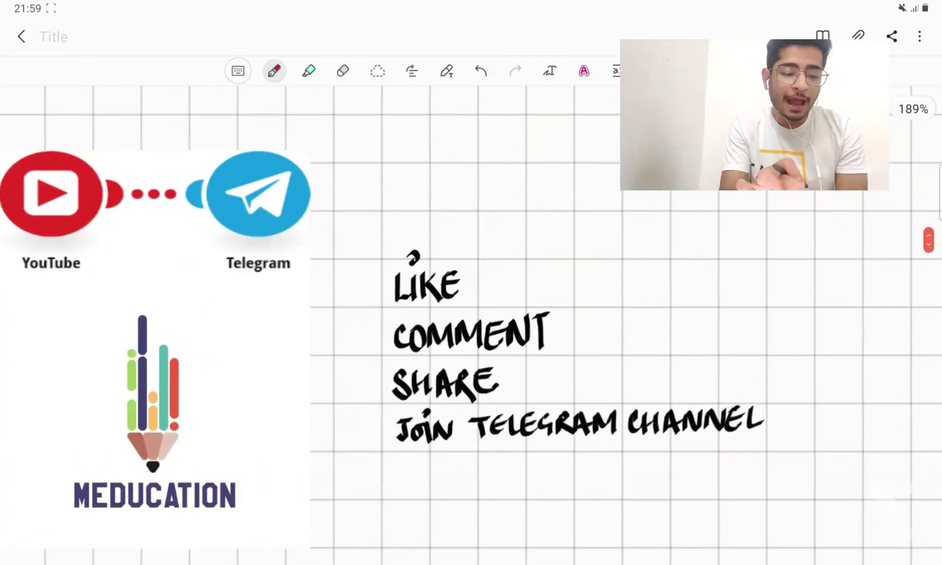
Step: Switch to the cyan highlighter and highlight the word MEDUCATION on the outro page
{"action": "left_click_drag", "start_coordinate": [472, 324], "coordinate": [503, 308]}
{"action": "left_click", "coordinate": [238, 71]}
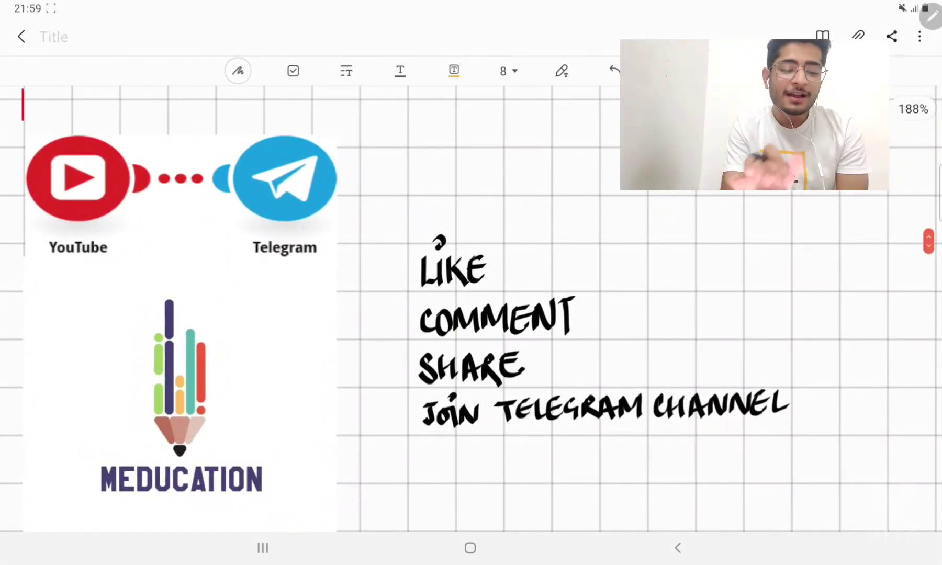
{"action": "left_click", "coordinate": [238, 71]}
{"action": "left_click", "coordinate": [309, 71]}
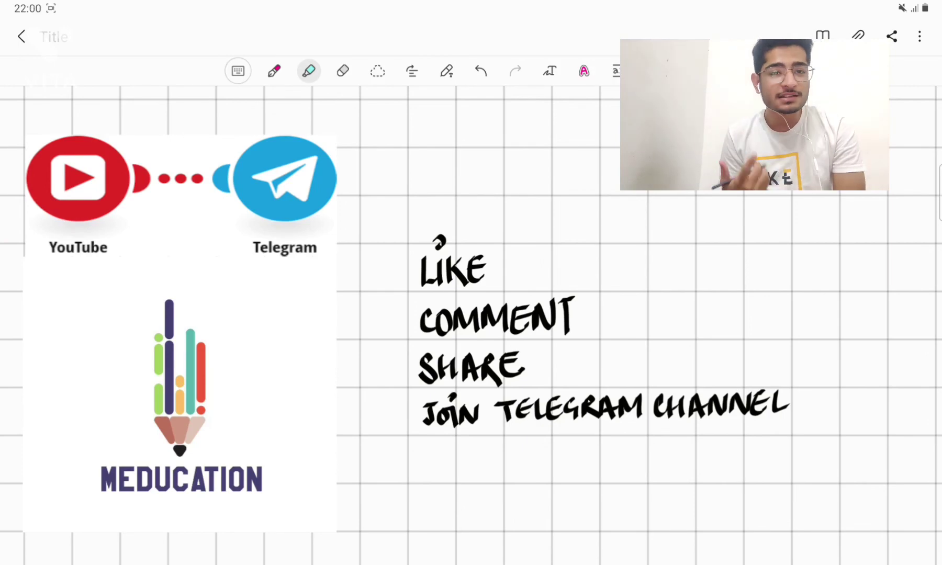
{"action": "mouse_move", "coordinate": [94, 486]}
{"action": "left_mouse_down"}
{"action": "mouse_move", "coordinate": [252, 481]}
{"action": "mouse_move", "coordinate": [269, 494]}
{"action": "left_mouse_up"}
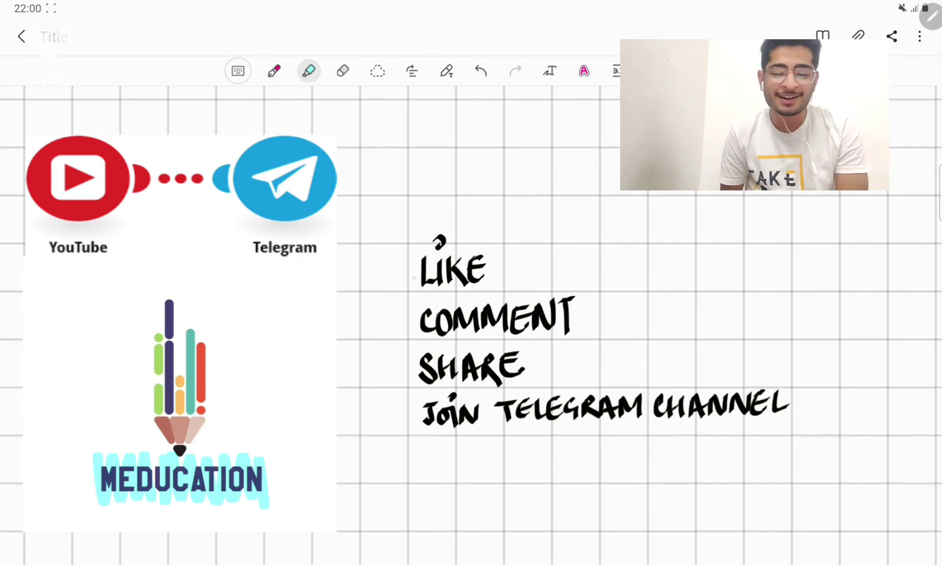
Step: Highlight the Like, Comment, Share and Join Telegram Channel lines in cyan
{"action": "mouse_move", "coordinate": [413, 261]}
{"action": "left_mouse_down"}
{"action": "mouse_move", "coordinate": [430, 272]}
{"action": "mouse_move", "coordinate": [487, 274]}
{"action": "mouse_move", "coordinate": [502, 260]}
{"action": "left_mouse_up"}
{"action": "left_click_drag", "start_coordinate": [413, 318], "coordinate": [583, 309]}
{"action": "left_click_drag", "start_coordinate": [412, 366], "coordinate": [535, 365]}
{"action": "mouse_move", "coordinate": [418, 430]}
{"action": "left_mouse_down"}
{"action": "mouse_move", "coordinate": [459, 398]}
{"action": "mouse_move", "coordinate": [537, 412]}
{"action": "mouse_move", "coordinate": [793, 401]}
{"action": "left_mouse_up"}
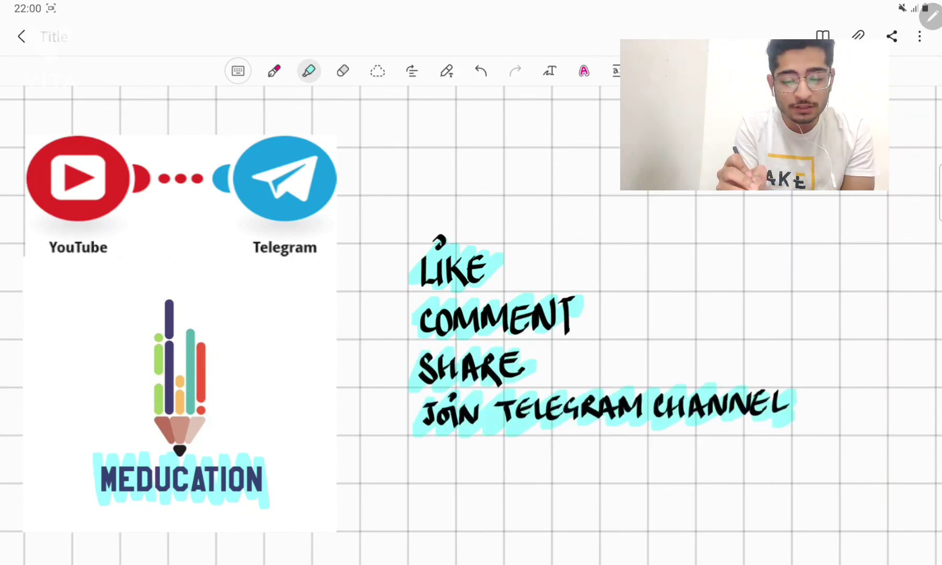